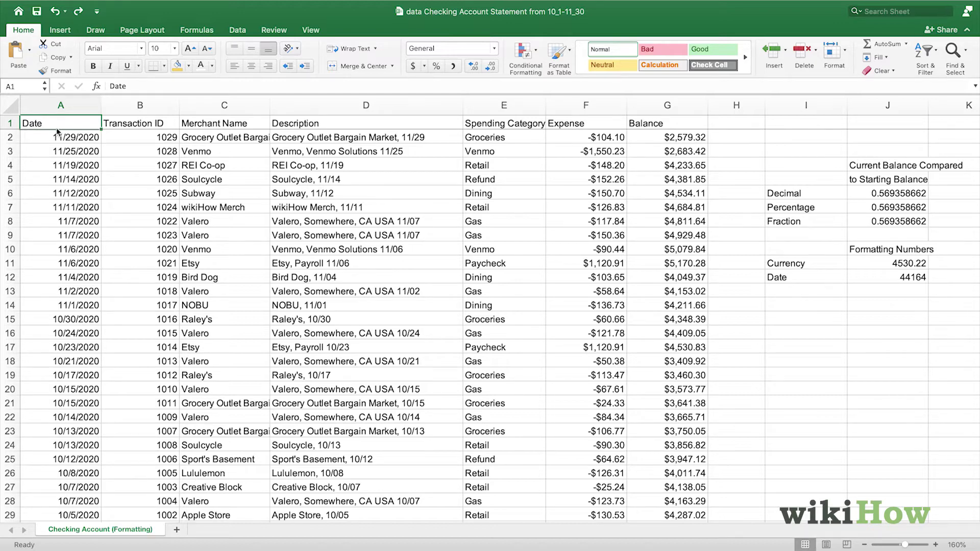
Select sample cells and ranges, including merchants C5:C15, ending on the Percentage value in J7.
{"action": "left_click", "coordinate": [129, 137]}
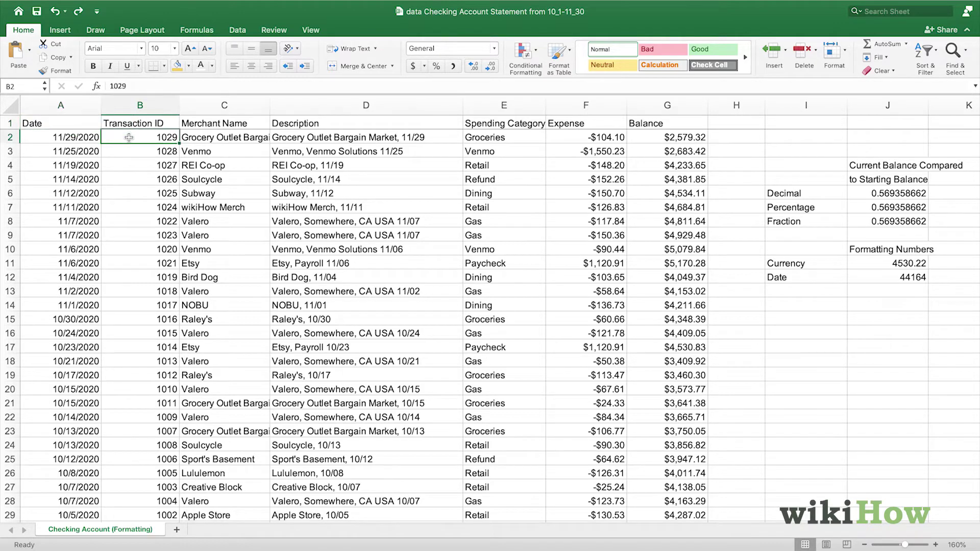
{"action": "left_click", "coordinate": [61, 106]}
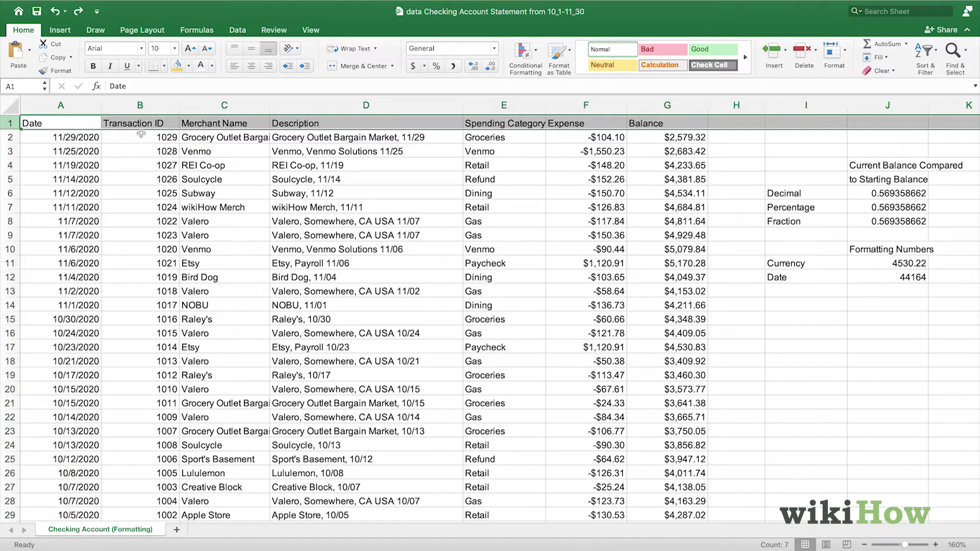
{"action": "left_click", "coordinate": [212, 175]}
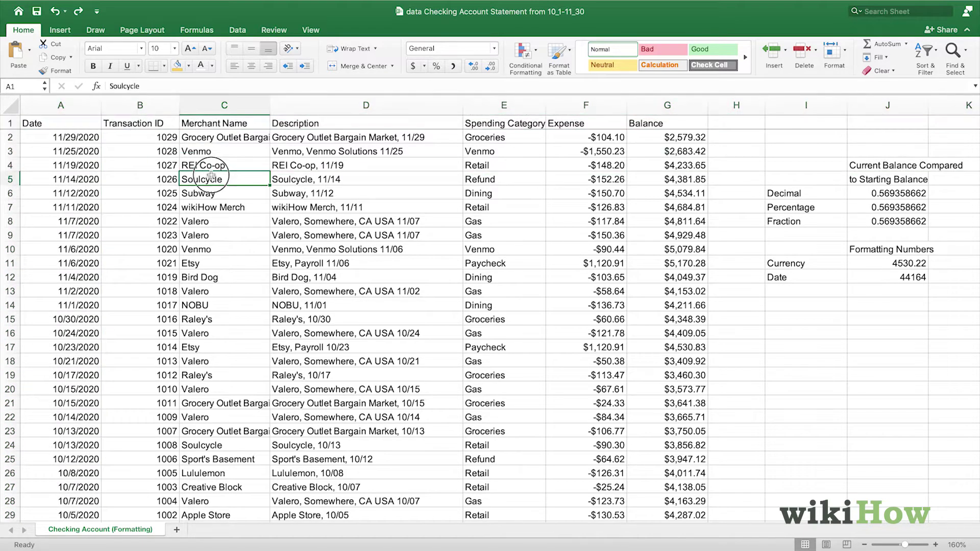
{"action": "left_click_drag", "start_coordinate": [211, 175], "coordinate": [204, 319]}
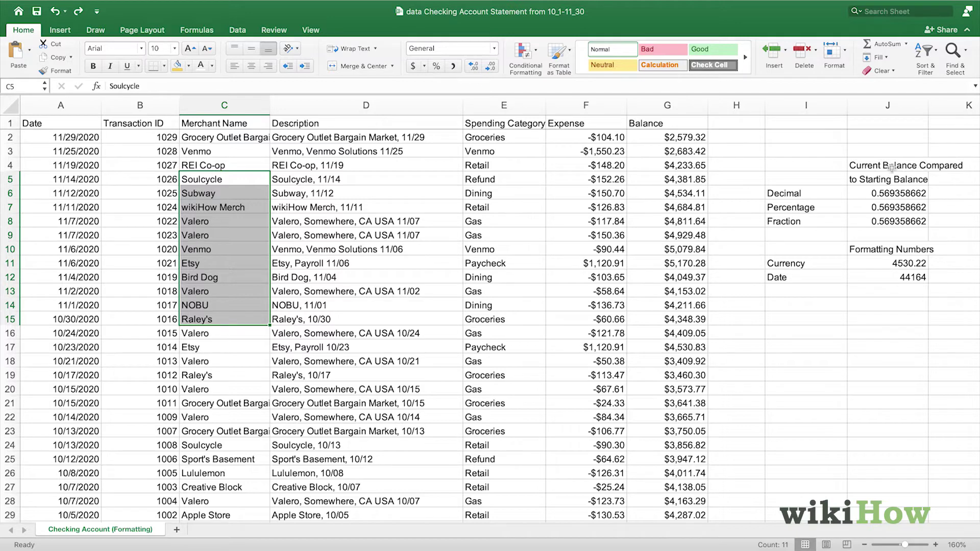
{"action": "left_click", "coordinate": [884, 193]}
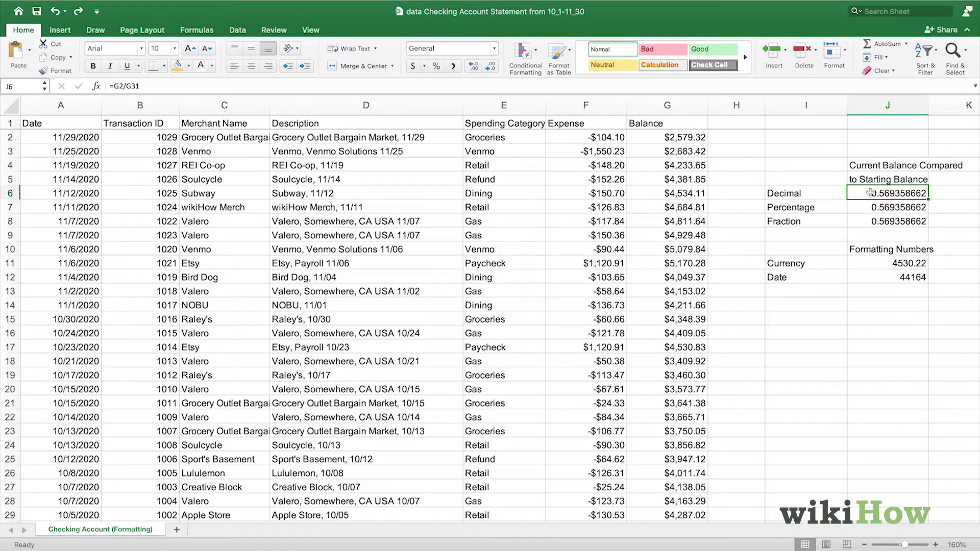
{"action": "left_click", "coordinate": [865, 208]}
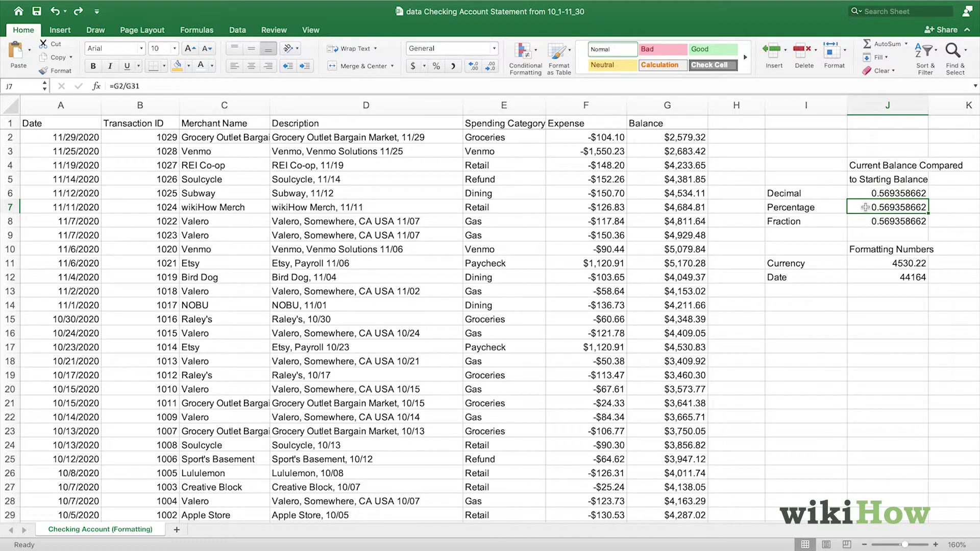
Open Format Cells for J7 and move the dialog toward the centre.
{"action": "right_click", "coordinate": [866, 209]}
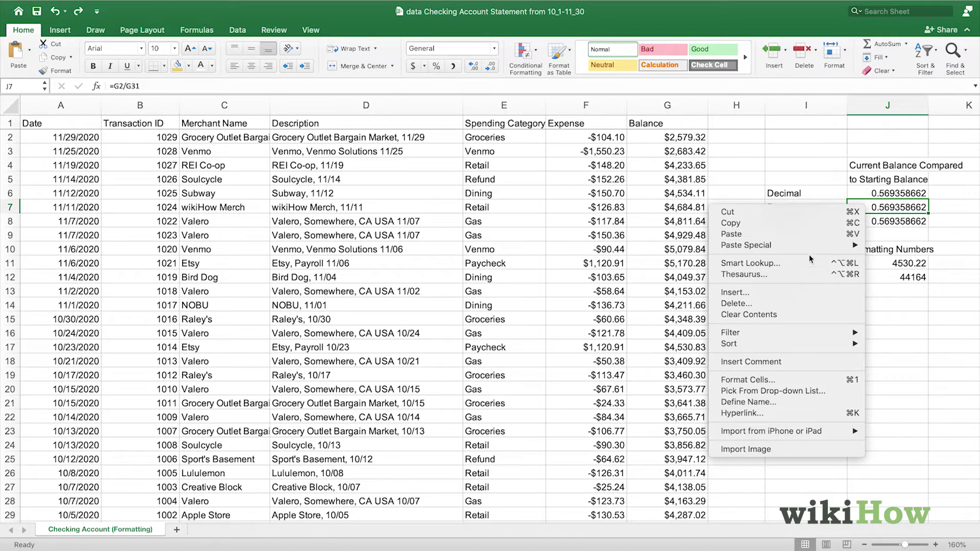
{"action": "left_click", "coordinate": [777, 382]}
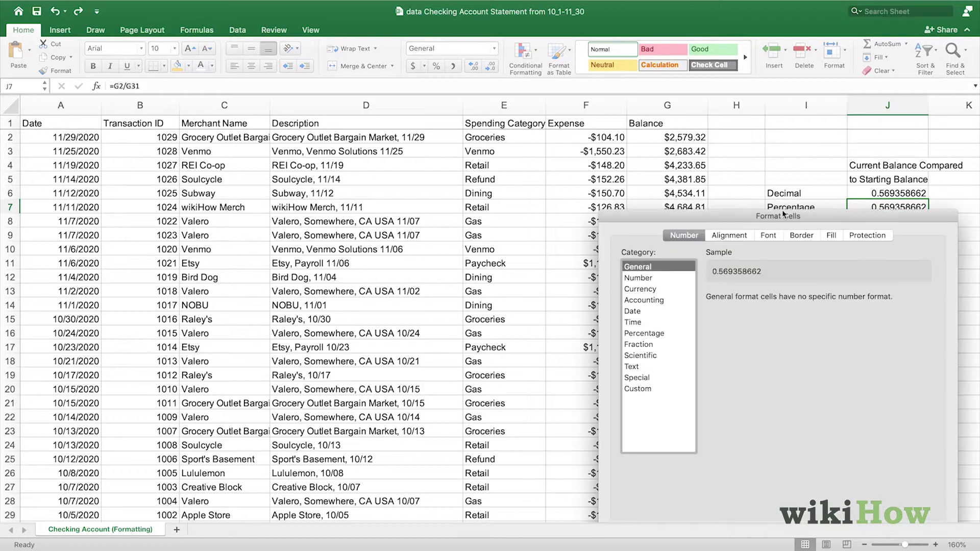
{"action": "left_click_drag", "start_coordinate": [736, 159], "coordinate": [560, 187]}
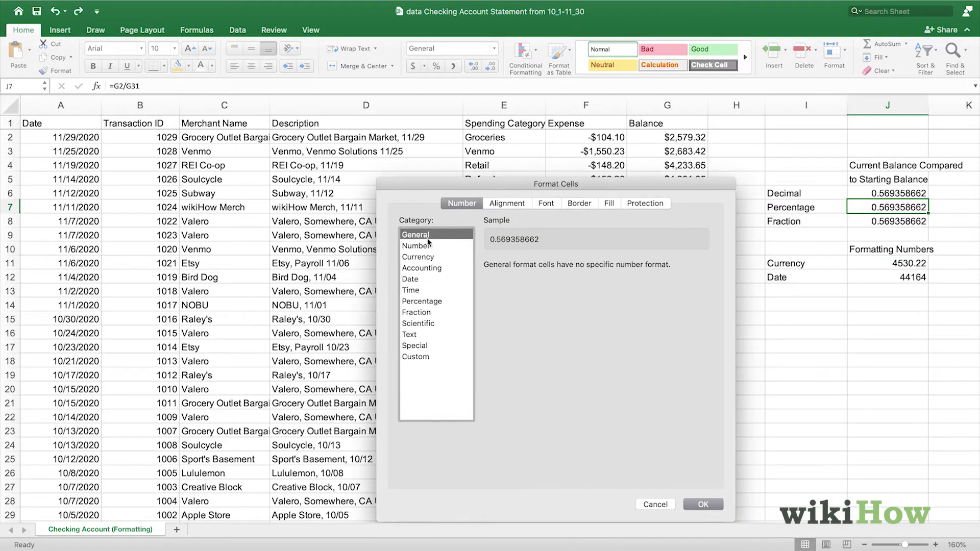
Preview J7 in each number category from Currency through Custom.
{"action": "left_click", "coordinate": [436, 257]}
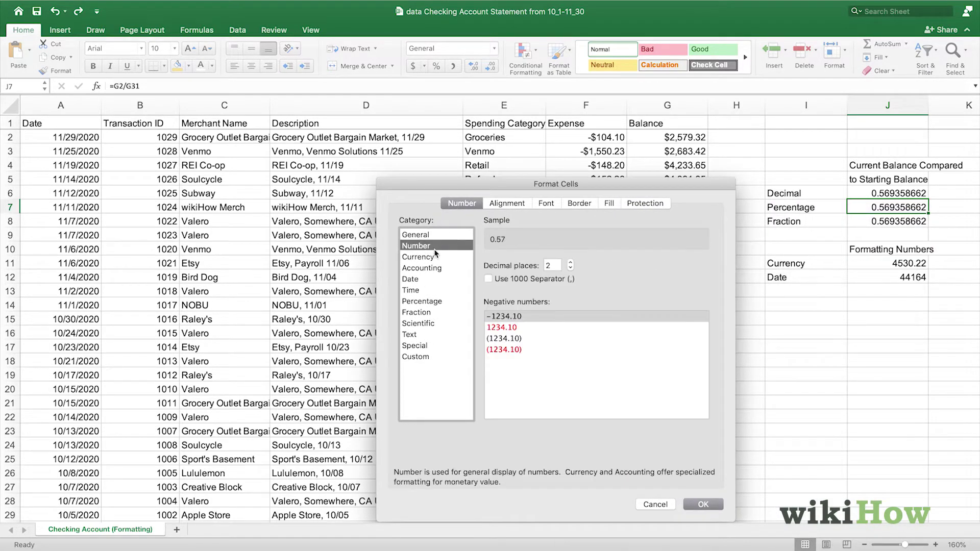
{"action": "left_click", "coordinate": [449, 267]}
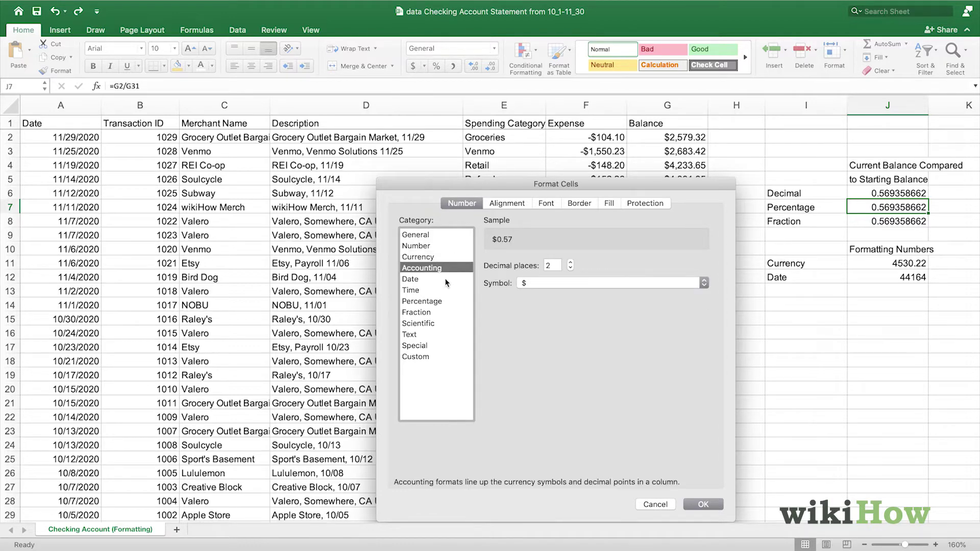
{"action": "left_click", "coordinate": [444, 279]}
{"action": "left_click", "coordinate": [443, 290]}
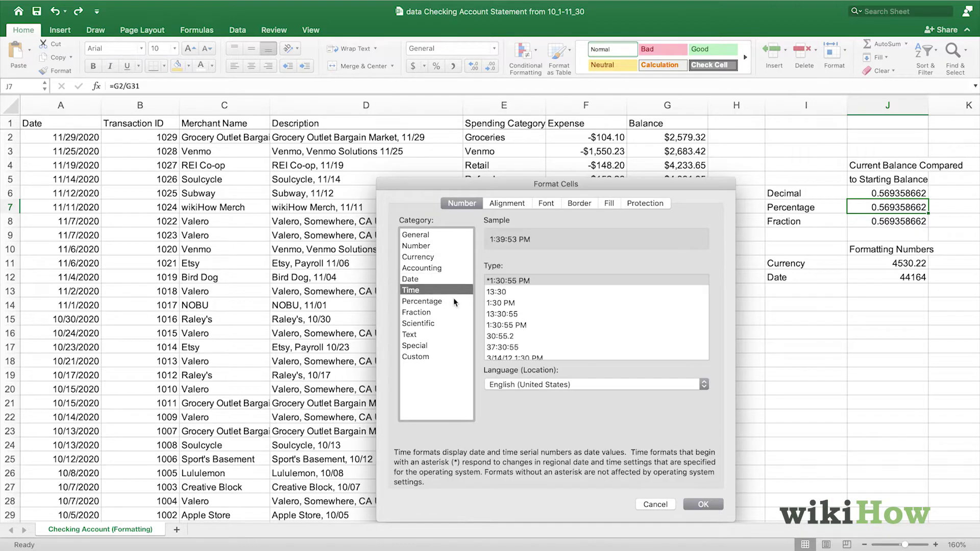
{"action": "left_click", "coordinate": [454, 303]}
{"action": "left_click", "coordinate": [451, 312]}
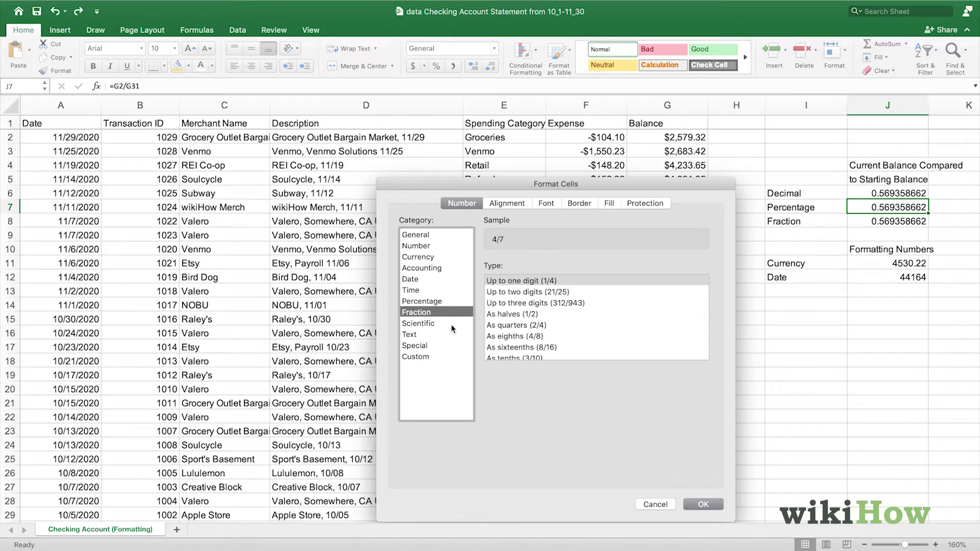
{"action": "left_click", "coordinate": [452, 324]}
{"action": "left_click", "coordinate": [449, 335]}
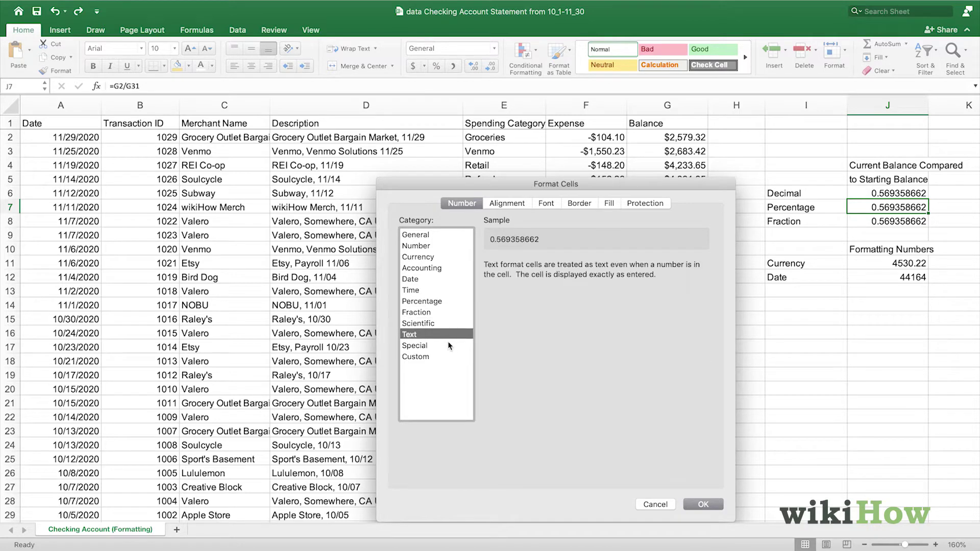
{"action": "left_click", "coordinate": [448, 345]}
{"action": "left_click", "coordinate": [448, 356]}
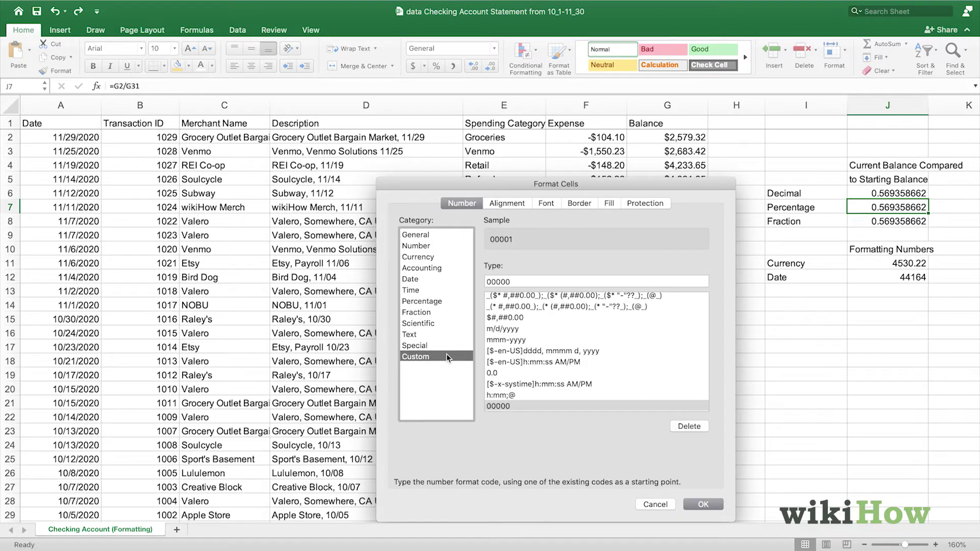
Format J7 as Percentage with 2 decimal places so it reads 56.94%.
{"action": "left_click", "coordinate": [443, 301]}
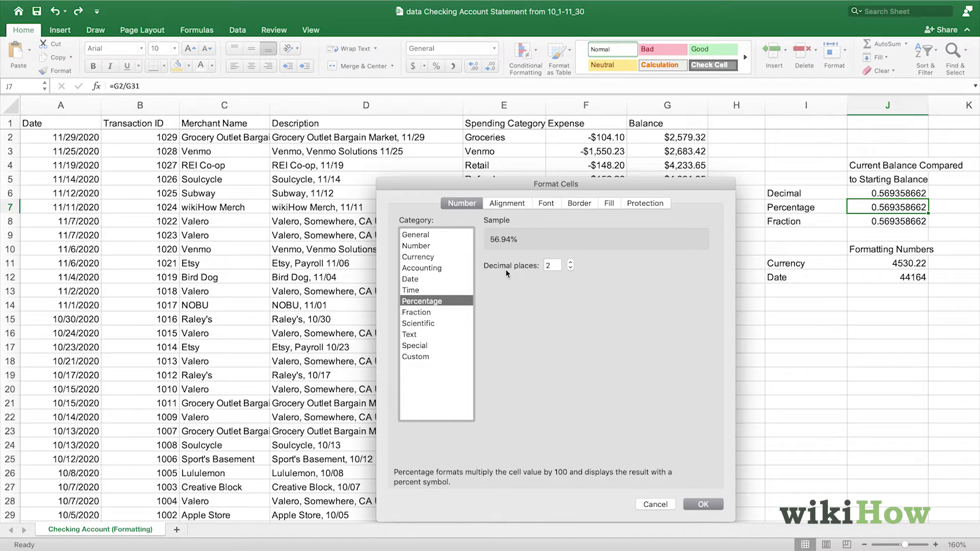
{"action": "left_click", "coordinate": [570, 263]}
{"action": "left_click", "coordinate": [571, 263]}
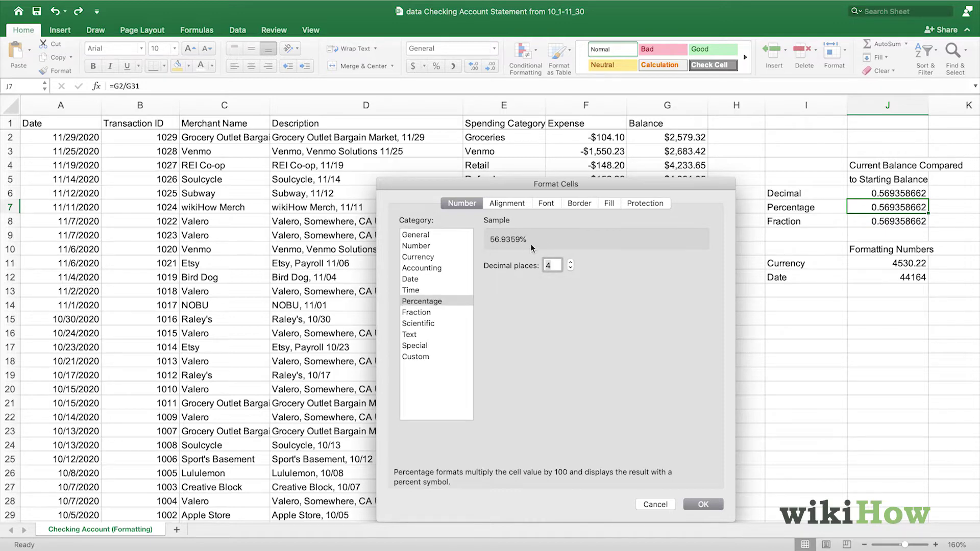
{"action": "left_click", "coordinate": [571, 268]}
{"action": "left_click", "coordinate": [571, 268]}
{"action": "left_click", "coordinate": [712, 505]}
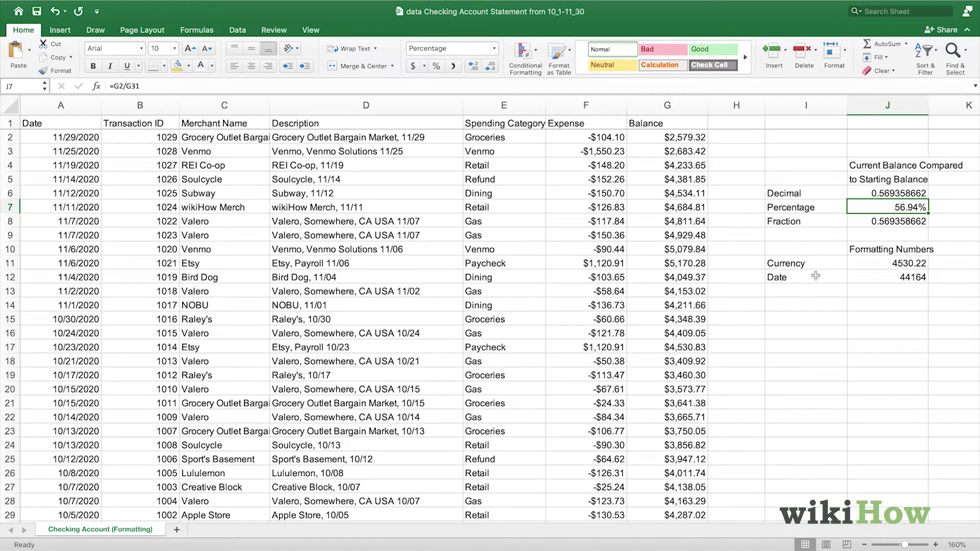
Format J8 as a Fraction of up to two digits (21/25), showing 41/72.
{"action": "left_click", "coordinate": [858, 226]}
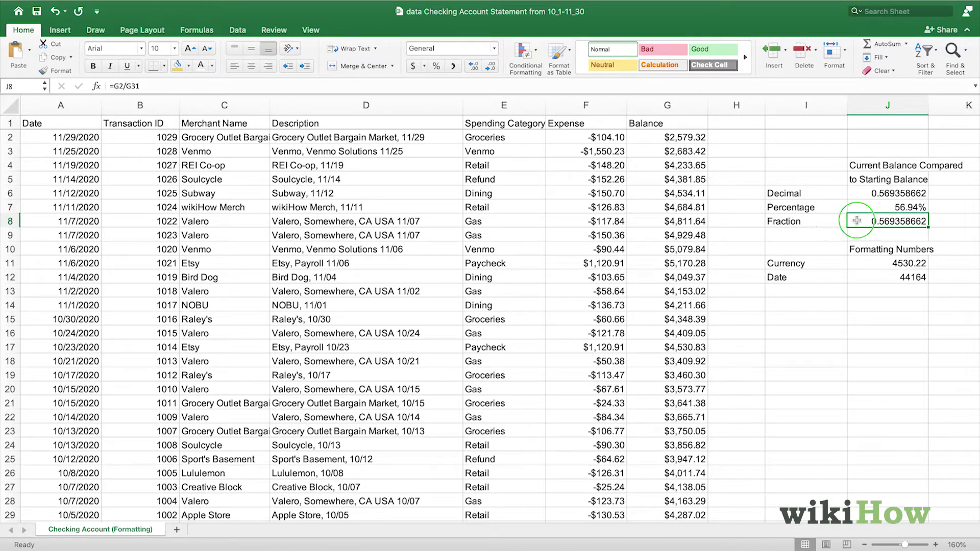
{"action": "right_click", "coordinate": [857, 225]}
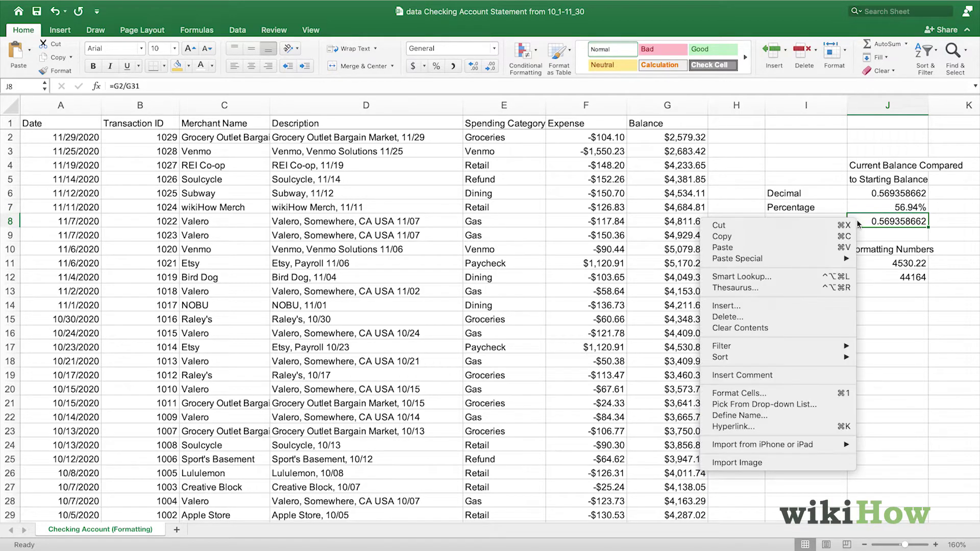
{"action": "left_click", "coordinate": [802, 393]}
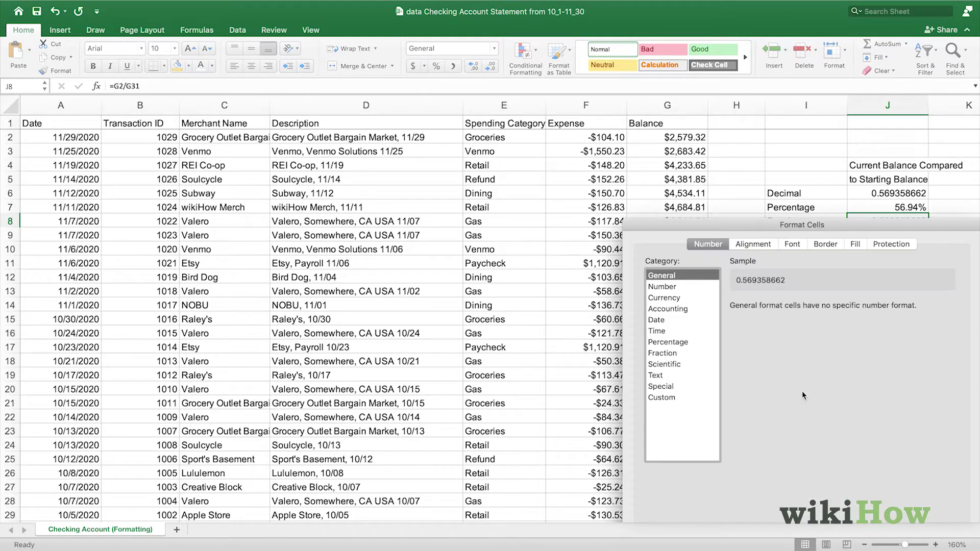
{"action": "left_click_drag", "start_coordinate": [731, 230], "coordinate": [482, 184]}
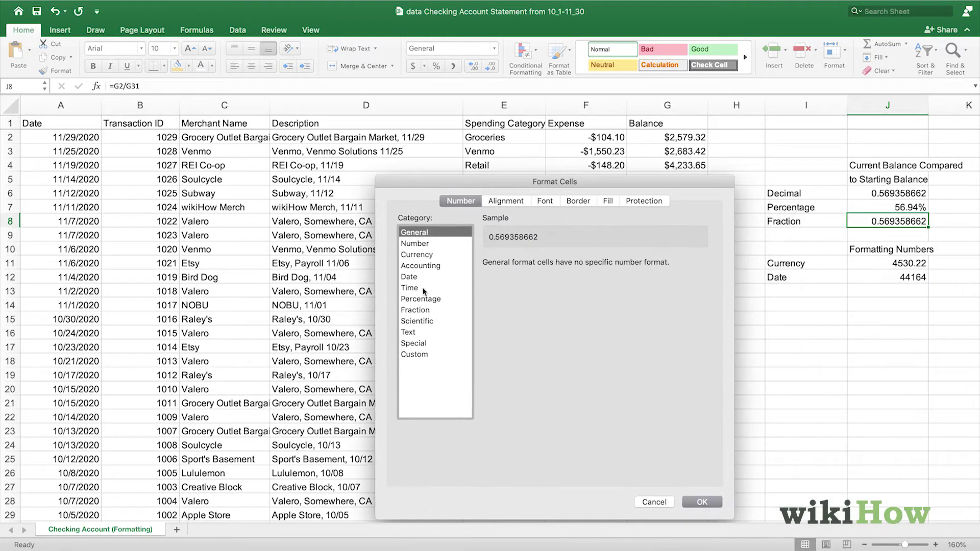
{"action": "left_click", "coordinate": [420, 310]}
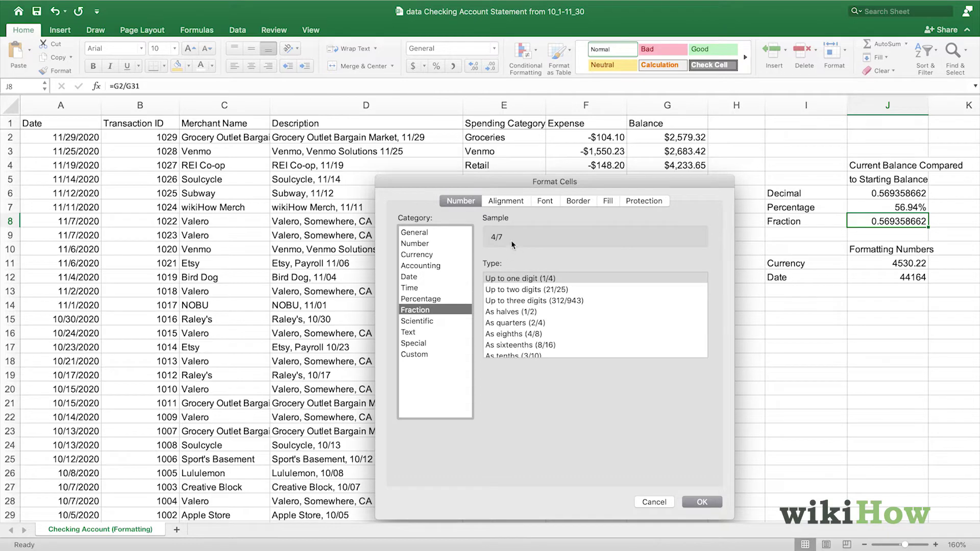
{"action": "left_click", "coordinate": [526, 290]}
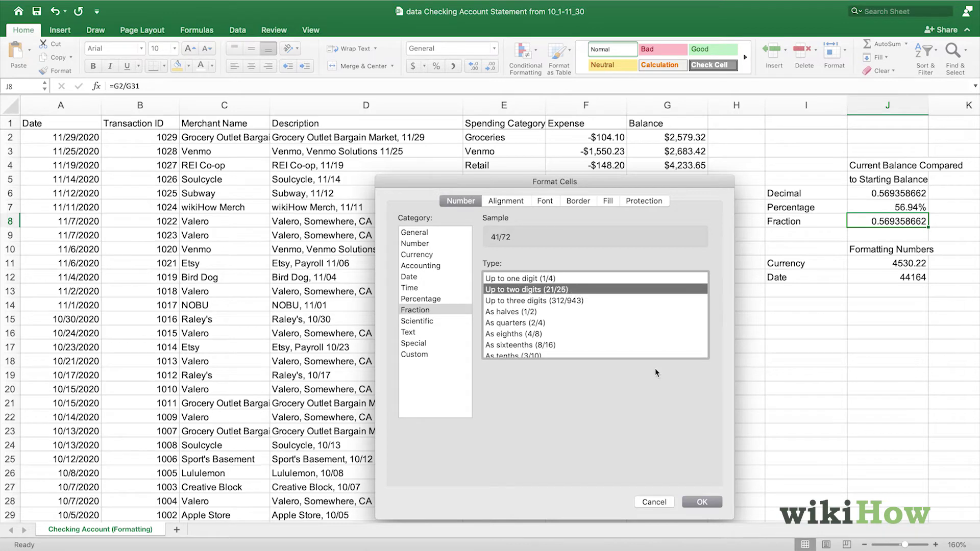
{"action": "left_click", "coordinate": [706, 500]}
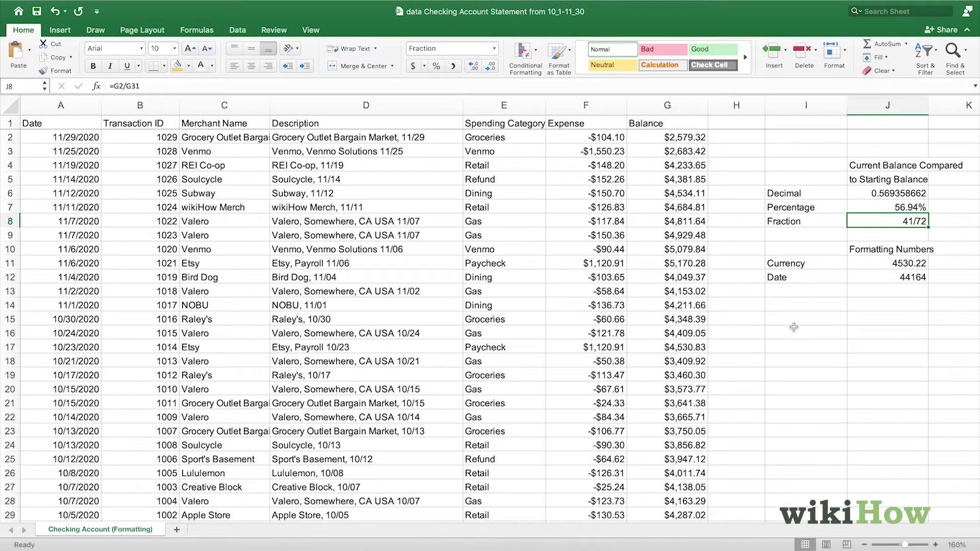
Format J11 as Currency with the $ symbol and 2 decimals, showing $4,530.22.
{"action": "left_click", "coordinate": [882, 264]}
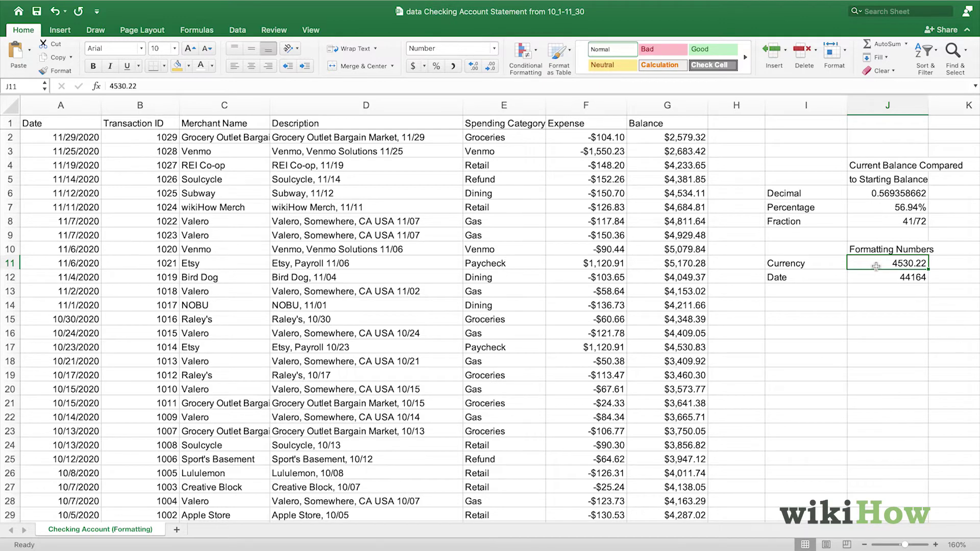
{"action": "right_click", "coordinate": [872, 263]}
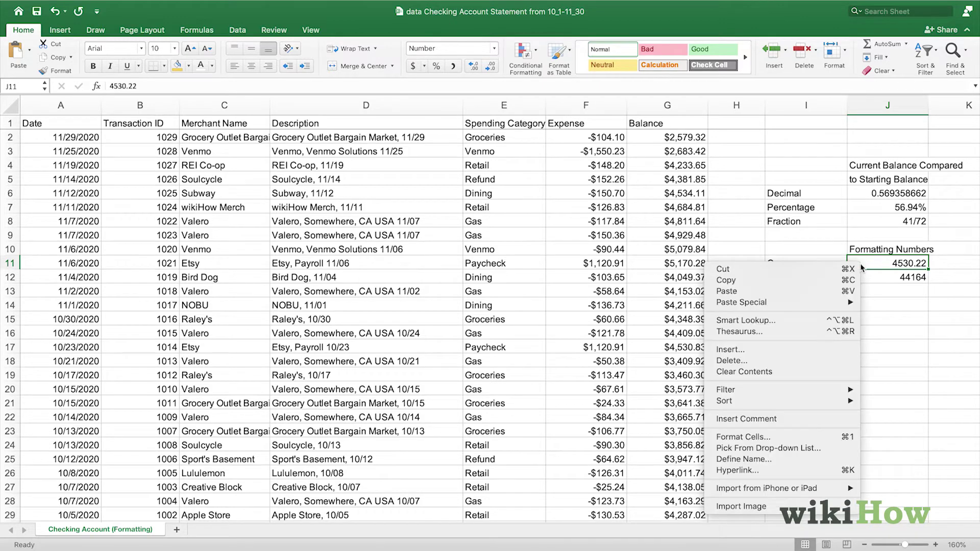
{"action": "left_click", "coordinate": [770, 438]}
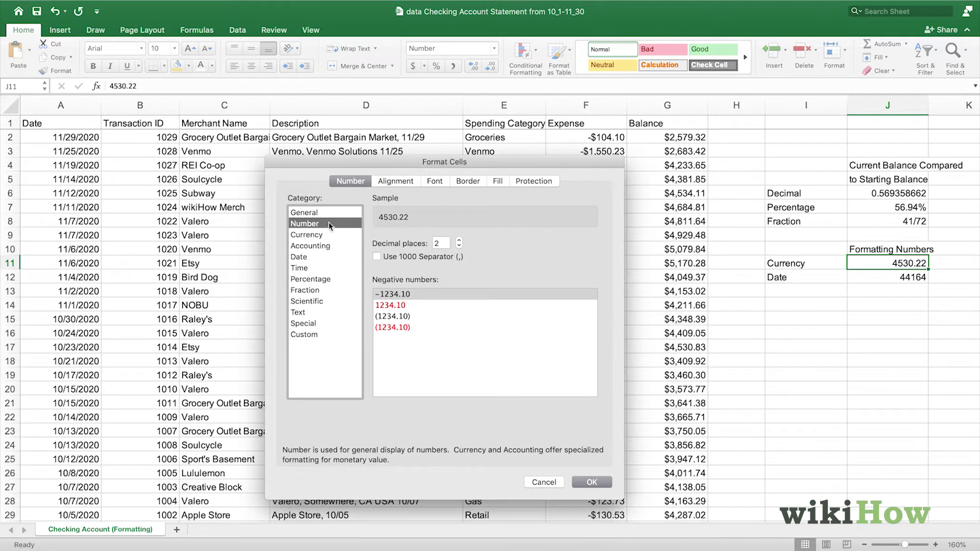
{"action": "left_click", "coordinate": [325, 234]}
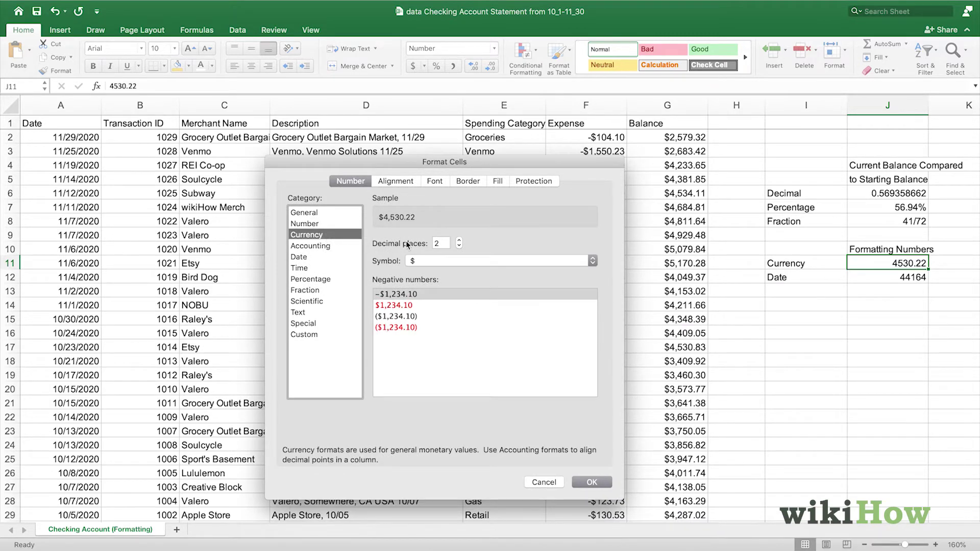
{"action": "left_click", "coordinate": [444, 257]}
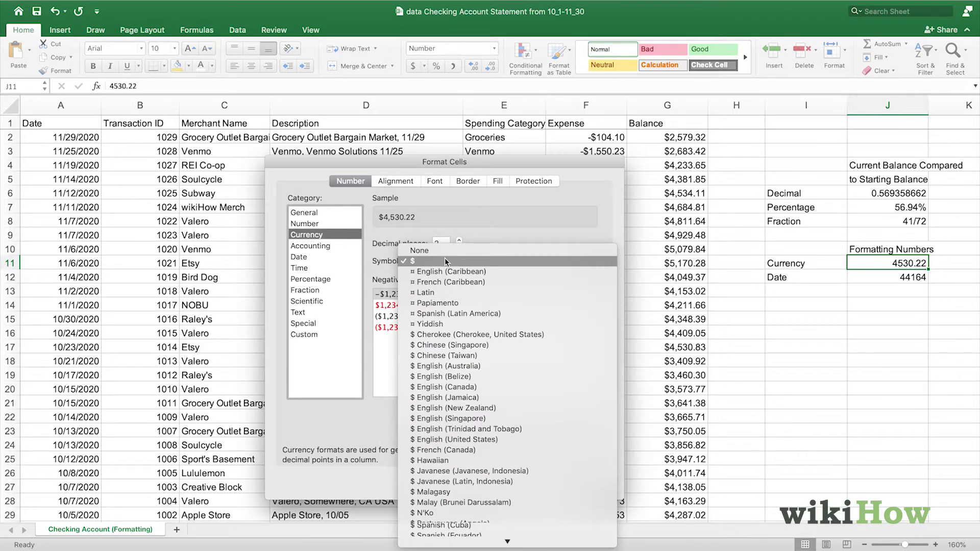
{"action": "left_click", "coordinate": [445, 260]}
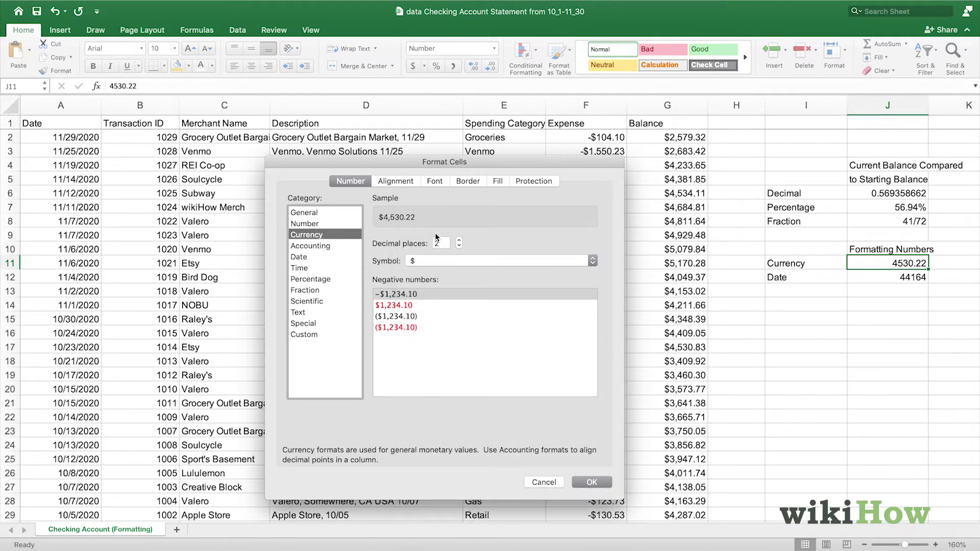
{"action": "left_click", "coordinate": [459, 246]}
{"action": "left_click", "coordinate": [458, 246]}
{"action": "left_click", "coordinate": [459, 239]}
{"action": "left_click", "coordinate": [459, 240]}
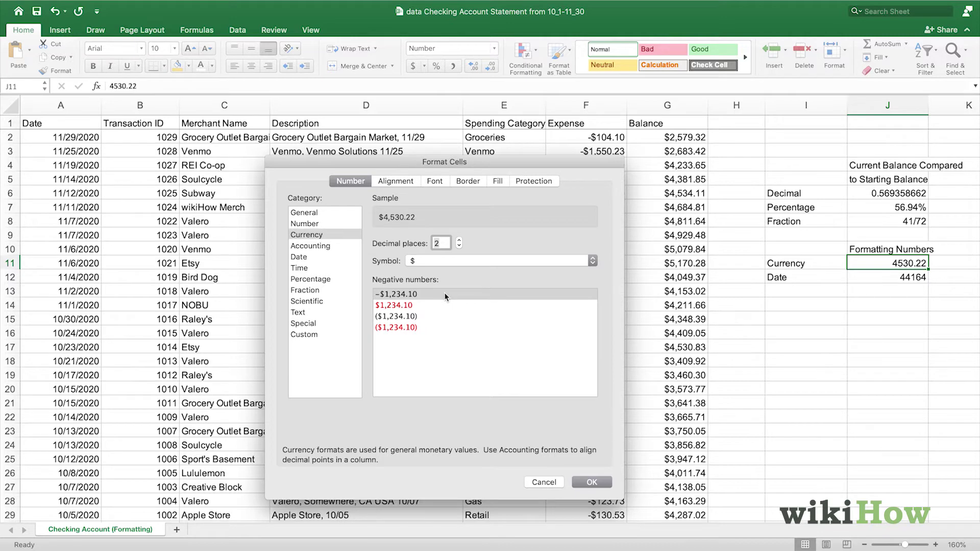
{"action": "left_click", "coordinate": [592, 482]}
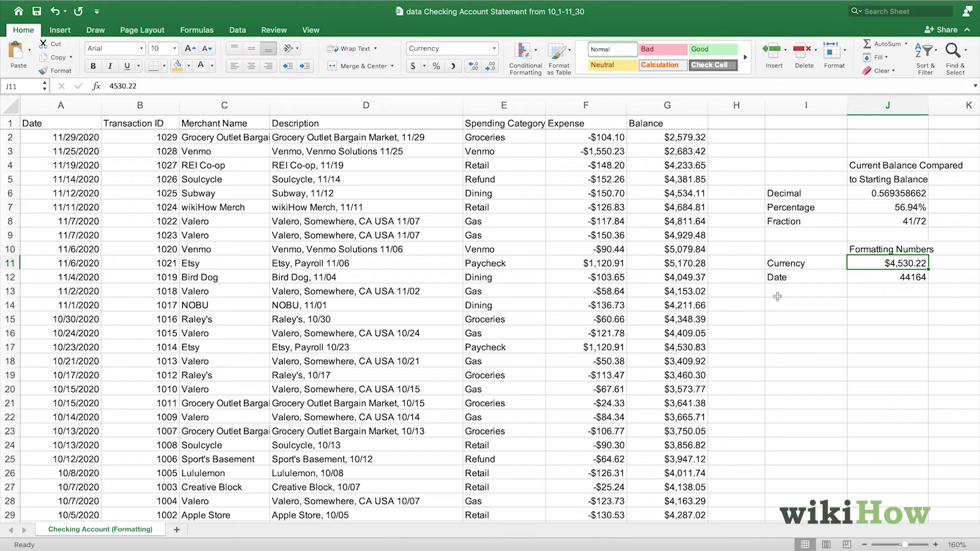
Apply the short date type 3/14/12 to J12 so 44164 displays as 11/29/20.
{"action": "left_click", "coordinate": [870, 278]}
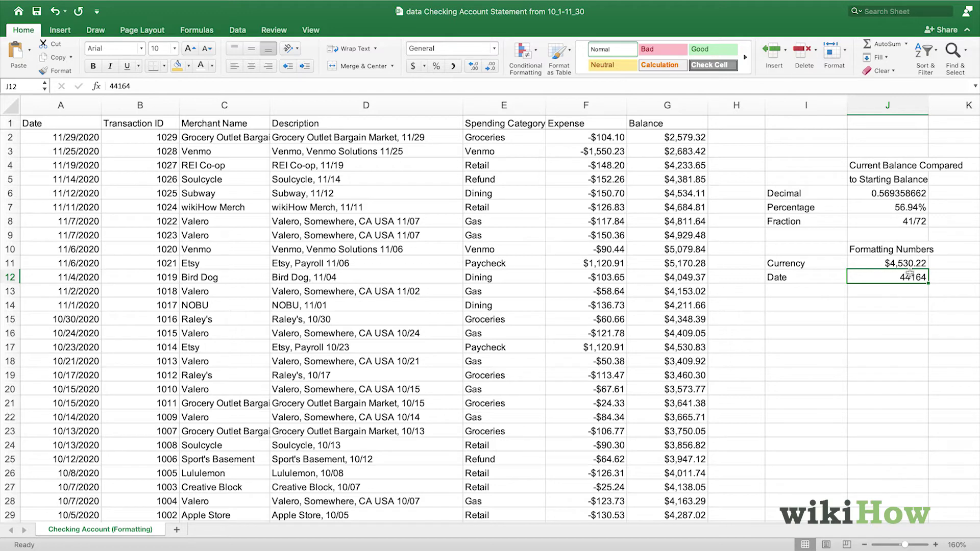
{"action": "right_click", "coordinate": [873, 277]}
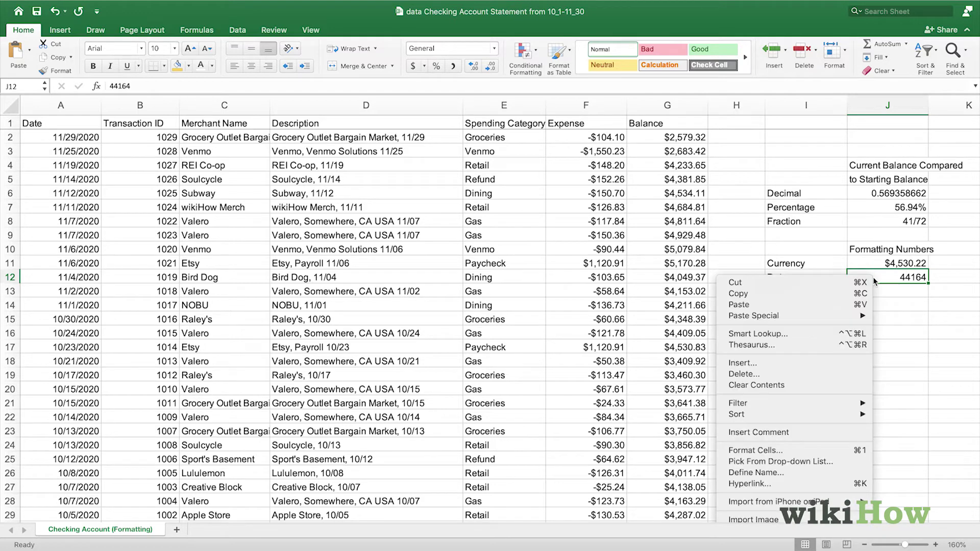
{"action": "left_click", "coordinate": [824, 449]}
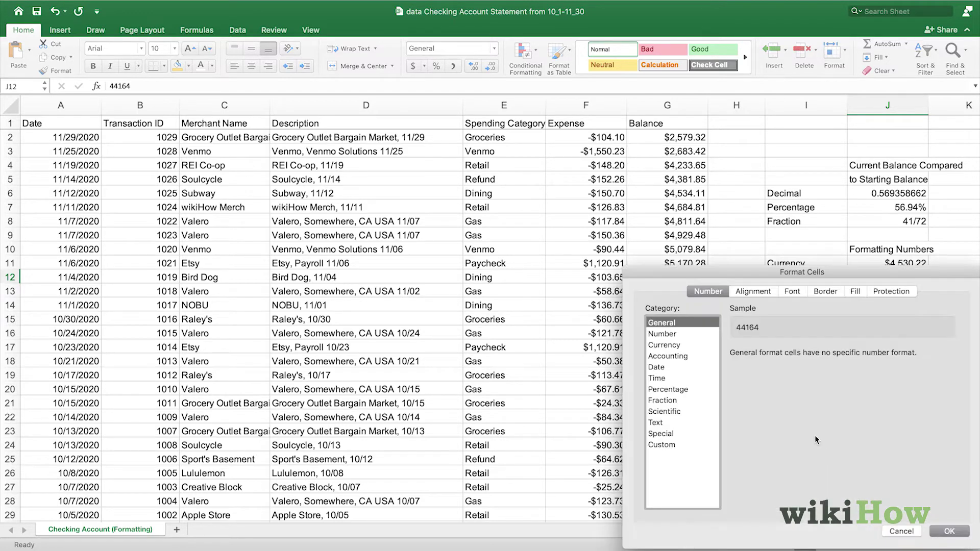
{"action": "left_click_drag", "start_coordinate": [786, 271], "coordinate": [544, 162]}
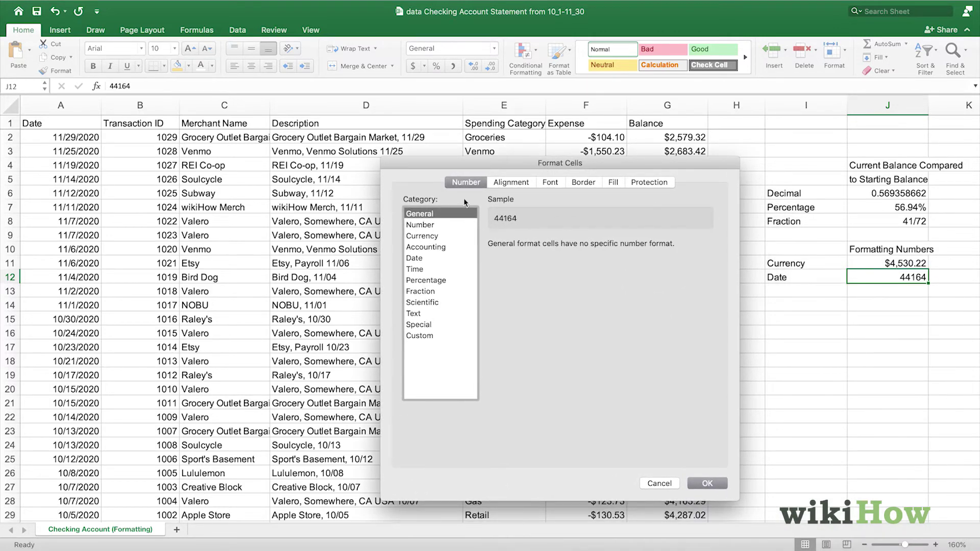
{"action": "left_click", "coordinate": [432, 259]}
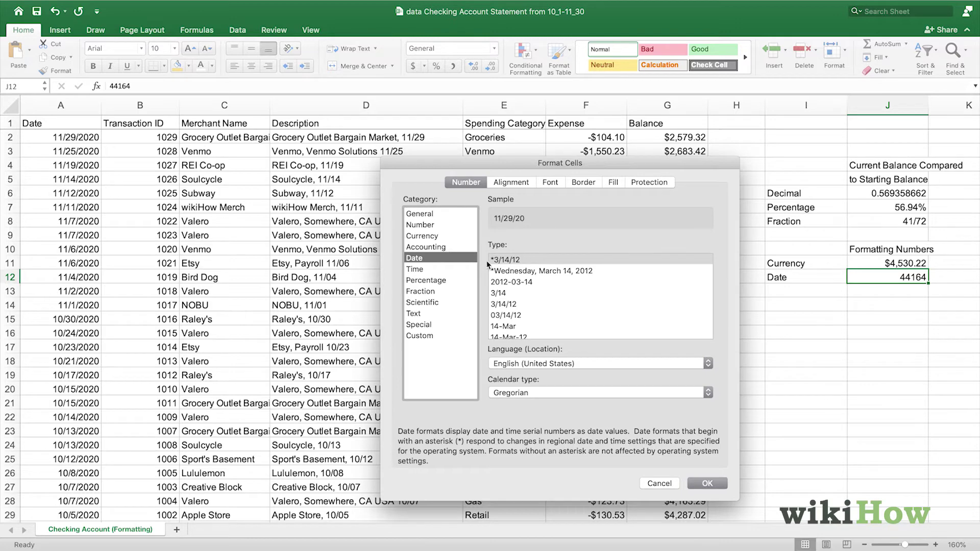
{"action": "left_click", "coordinate": [540, 272]}
{"action": "scroll", "coordinate": [545, 294], "scroll_direction": "down", "scroll_amount": 5}
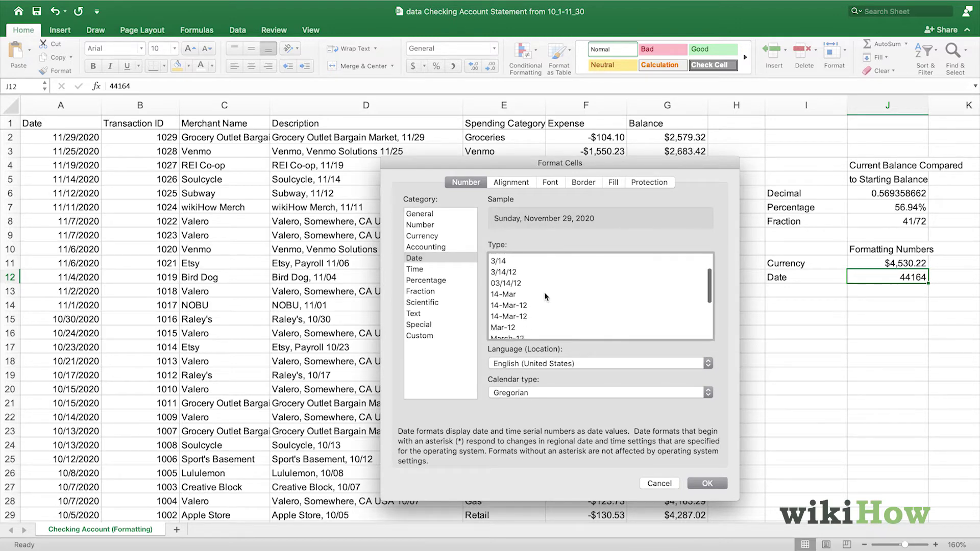
{"action": "scroll", "coordinate": [544, 294], "scroll_direction": "up", "scroll_amount": 5}
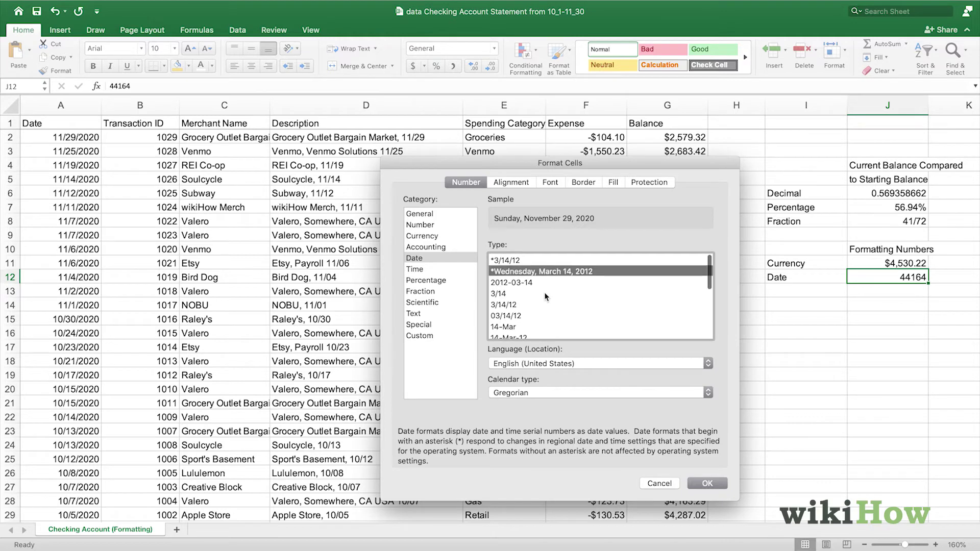
{"action": "left_click", "coordinate": [526, 260]}
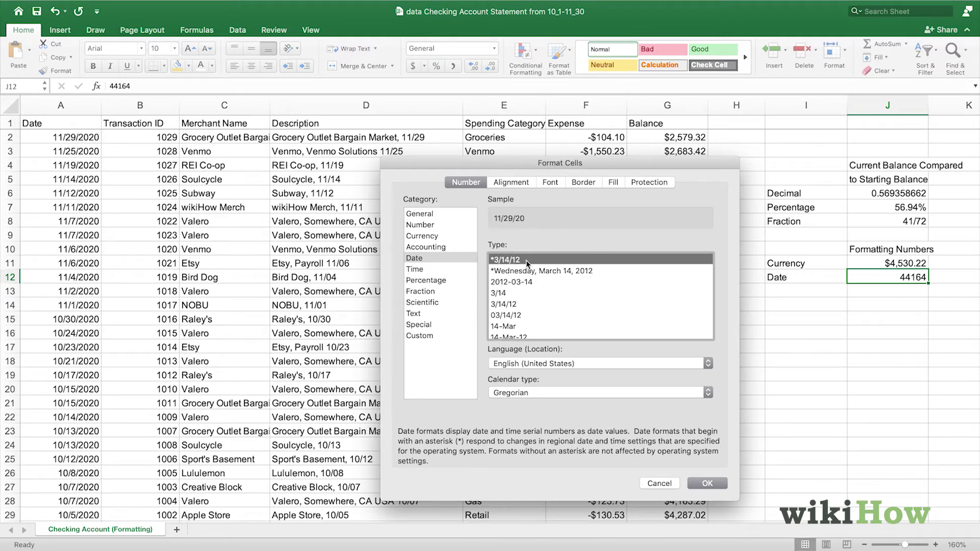
{"action": "left_click", "coordinate": [716, 481]}
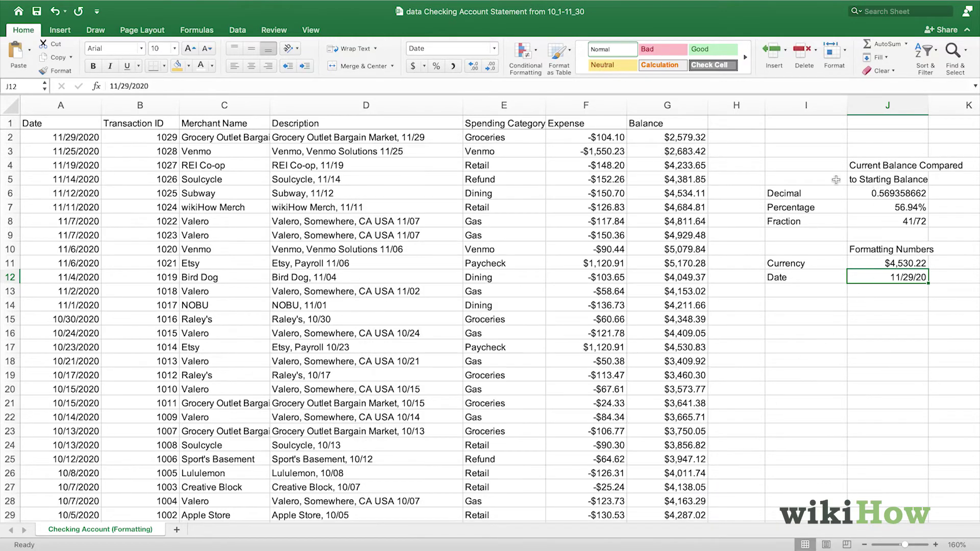
Open Format Cells for J4 and set its text orientation to roughly 3 degrees.
{"action": "right_click", "coordinate": [876, 165]}
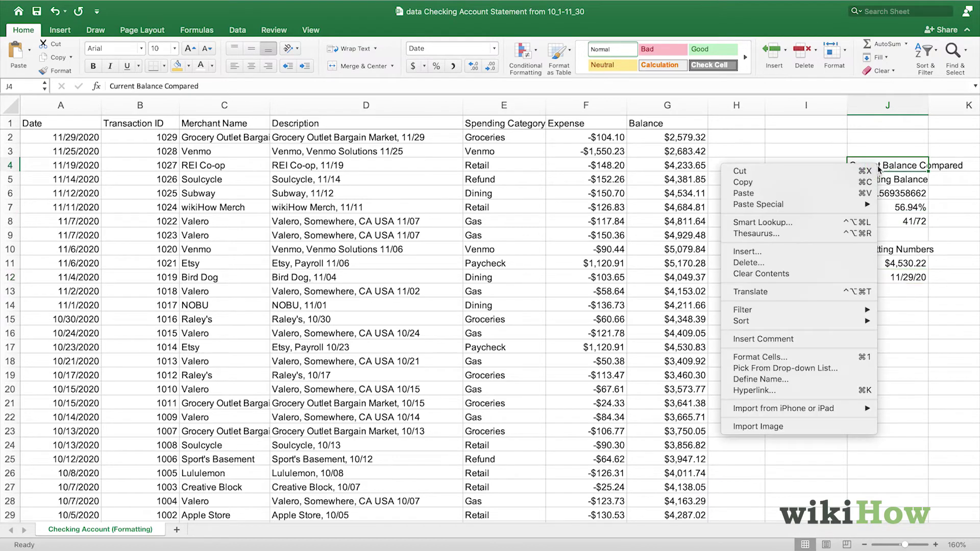
{"action": "left_click", "coordinate": [786, 357]}
{"action": "left_click_drag", "start_coordinate": [841, 126], "coordinate": [595, 126]}
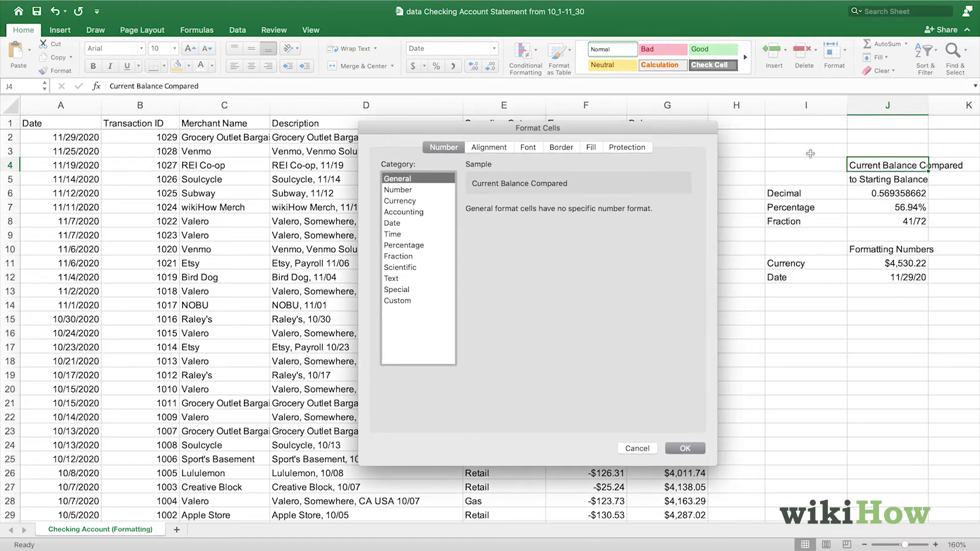
{"action": "left_click", "coordinate": [502, 146]}
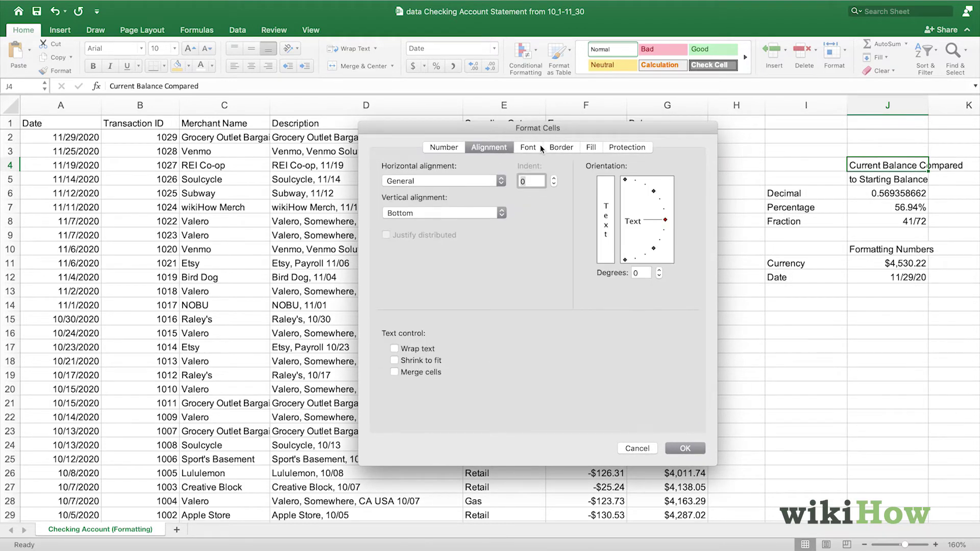
{"action": "left_click", "coordinate": [654, 191]}
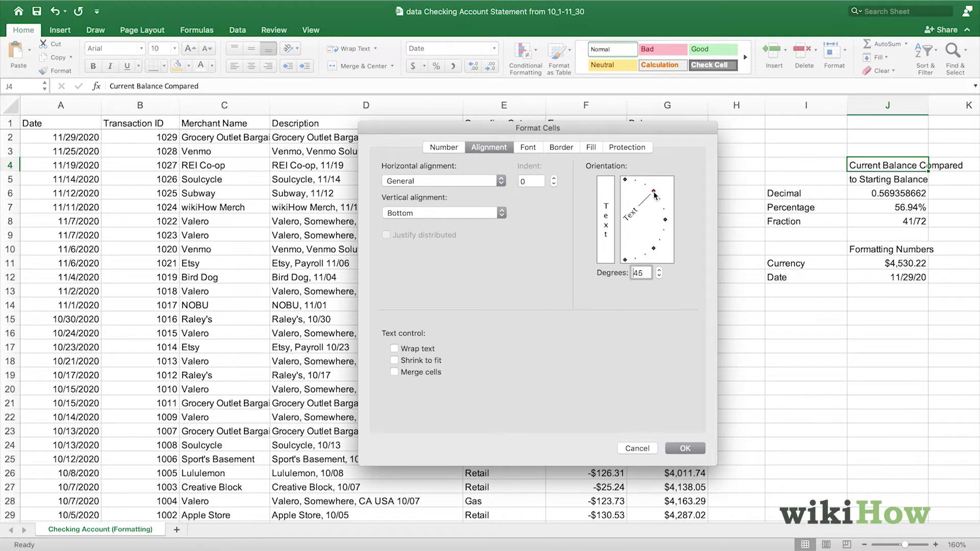
{"action": "left_click_drag", "start_coordinate": [654, 194], "coordinate": [664, 220]}
Set the J4 heading font to Arial (Body).
{"action": "left_click", "coordinate": [529, 148]}
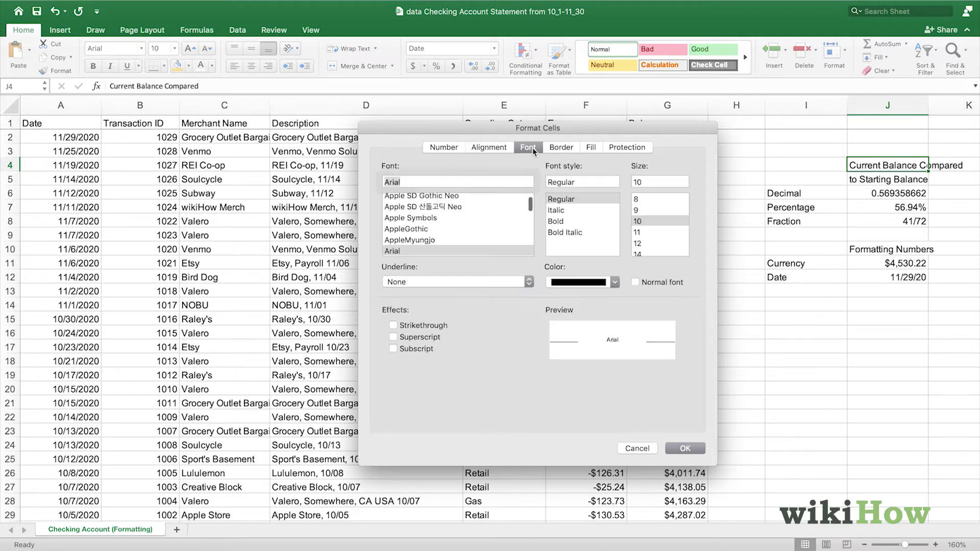
{"action": "scroll", "coordinate": [459, 209], "scroll_direction": "up", "scroll_amount": 5}
{"action": "left_click", "coordinate": [423, 209]}
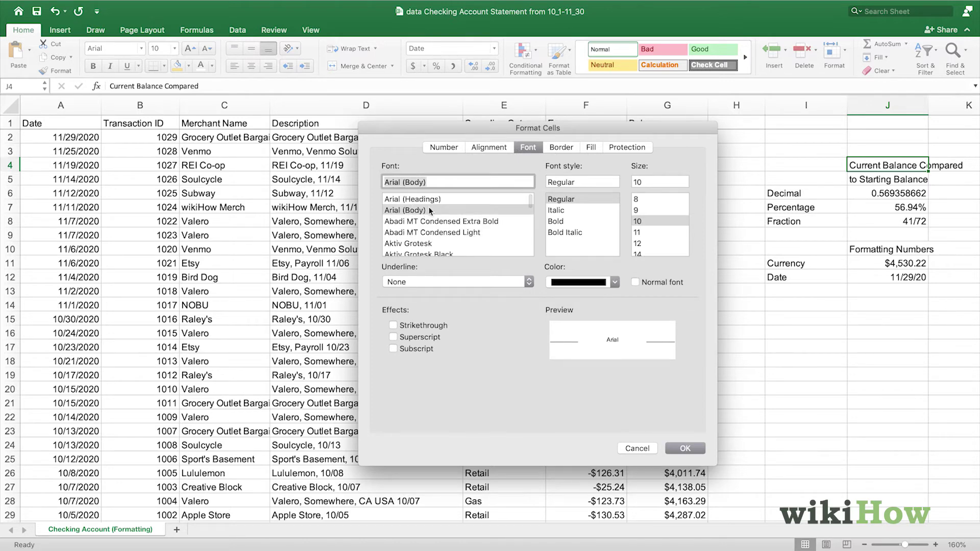
Add an outline border to J4 after trying dash-dot and thin solid line styles.
{"action": "left_click", "coordinate": [564, 149]}
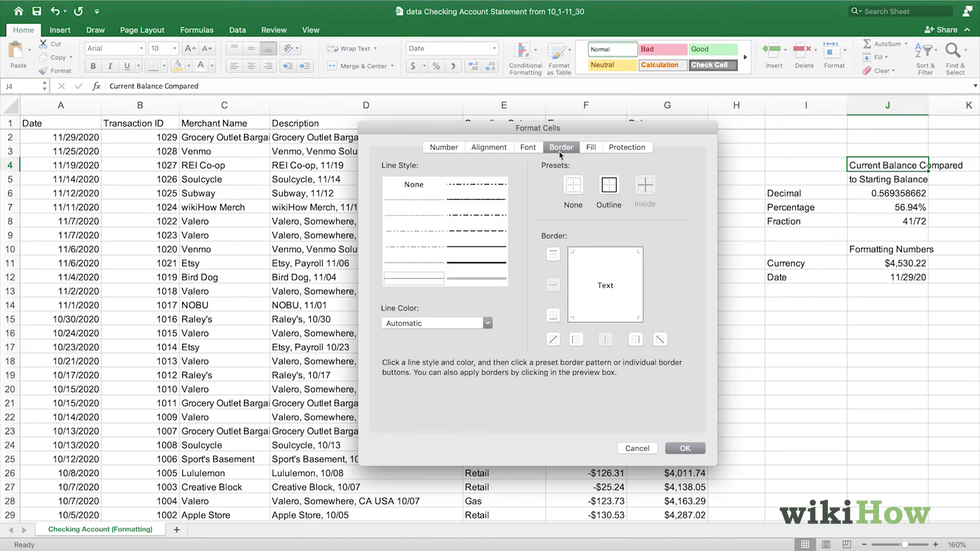
{"action": "left_click", "coordinate": [489, 186]}
{"action": "left_click", "coordinate": [487, 200]}
{"action": "left_click", "coordinate": [608, 185]}
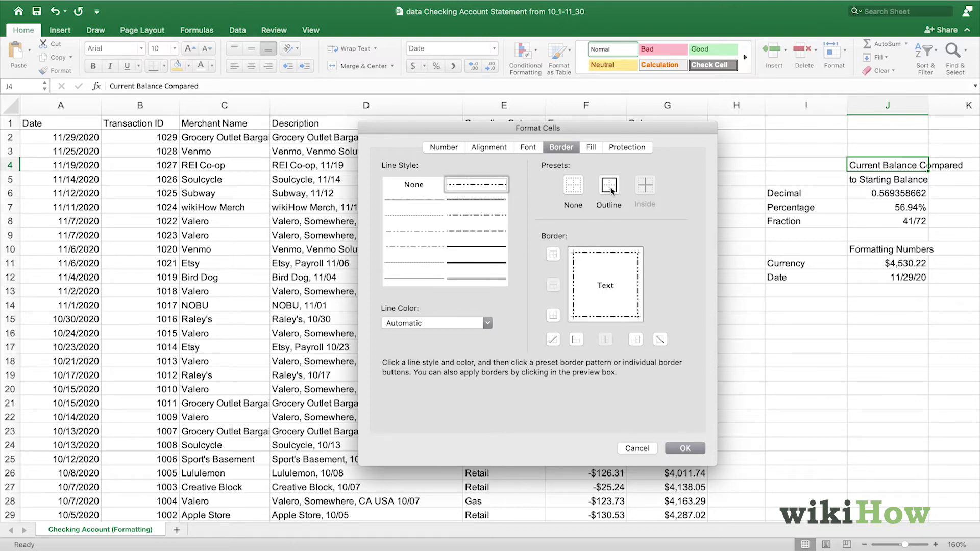
Fill J4 with pale yellow, leave the pattern unset, and check the Protection settings.
{"action": "left_click", "coordinate": [590, 147]}
{"action": "left_click", "coordinate": [473, 192]}
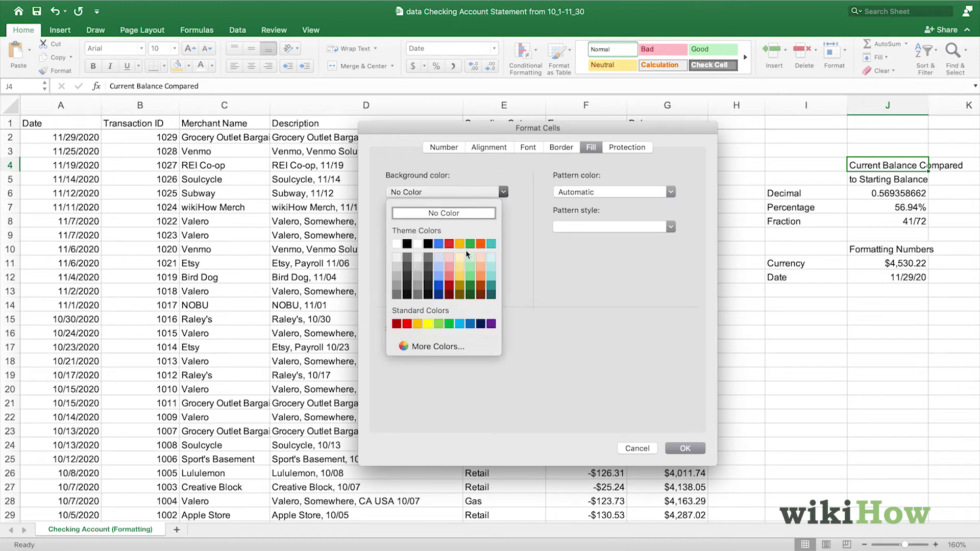
{"action": "left_click", "coordinate": [460, 262]}
{"action": "left_click", "coordinate": [595, 222]}
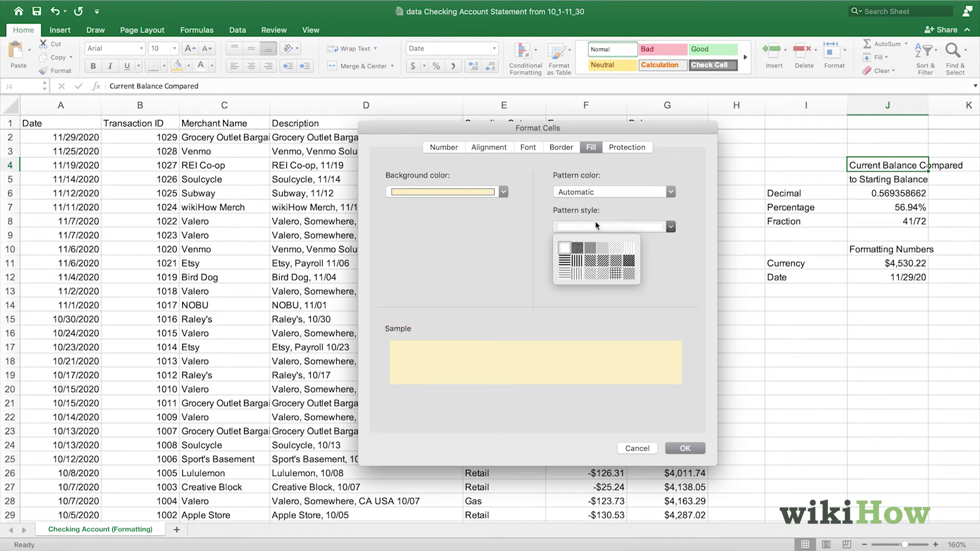
{"action": "left_click", "coordinate": [515, 265]}
{"action": "left_click", "coordinate": [626, 148]}
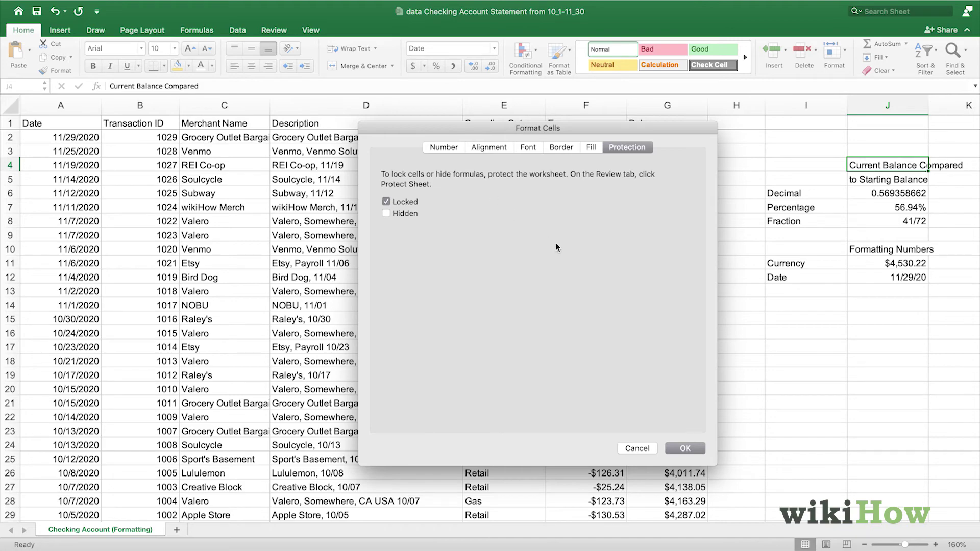
Apply the new J4 styling, then undo it with Cmd+Z to restore the plain heading.
{"action": "left_click", "coordinate": [684, 449]}
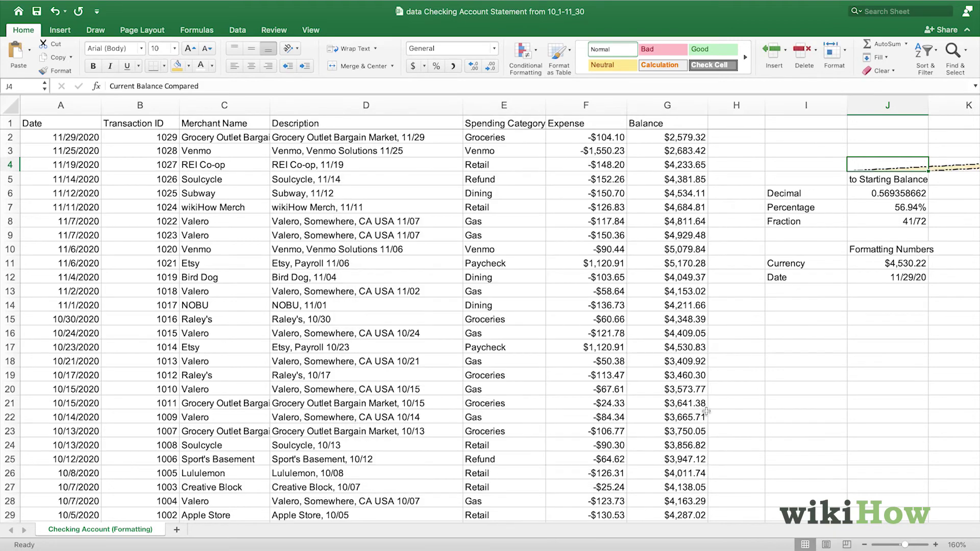
{"action": "scroll", "coordinate": [726, 379], "scroll_direction": "right", "scroll_amount": 10}
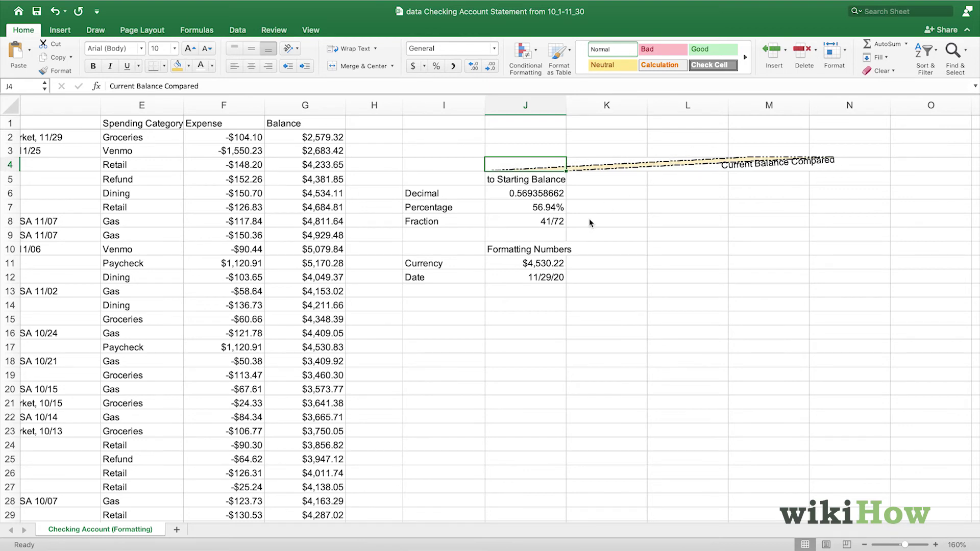
{"action": "key", "text": "super+z"}
Reopen Format Cells for J4 and give it a dotted outline border.
{"action": "left_click", "coordinate": [539, 173]}
{"action": "right_click", "coordinate": [539, 170]}
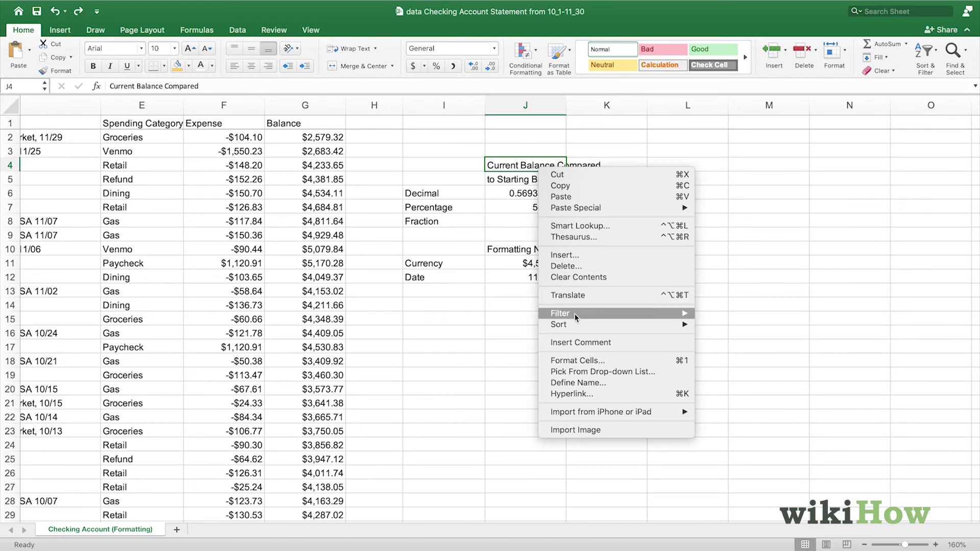
{"action": "left_click", "coordinate": [575, 360]}
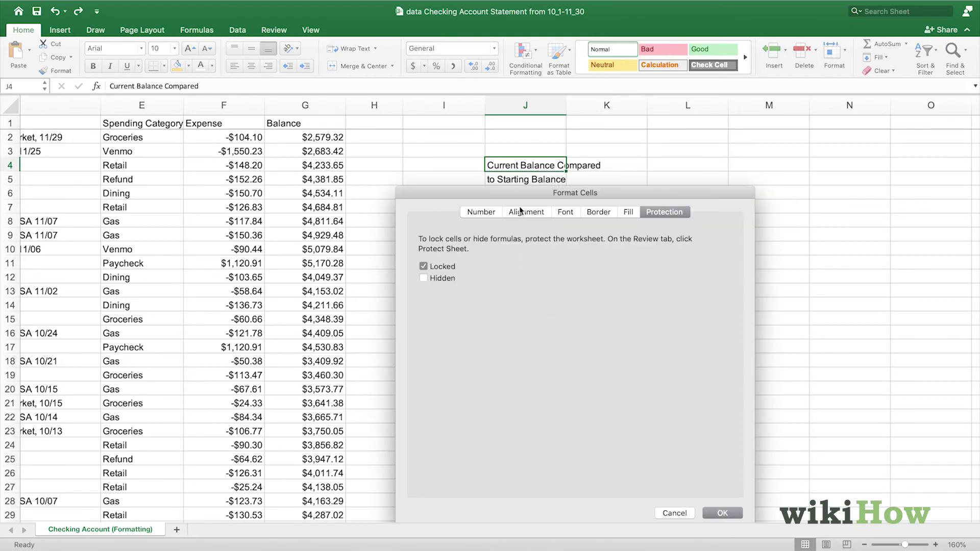
{"action": "left_click", "coordinate": [521, 212]}
{"action": "left_click", "coordinate": [565, 212]}
{"action": "left_click", "coordinate": [599, 213]}
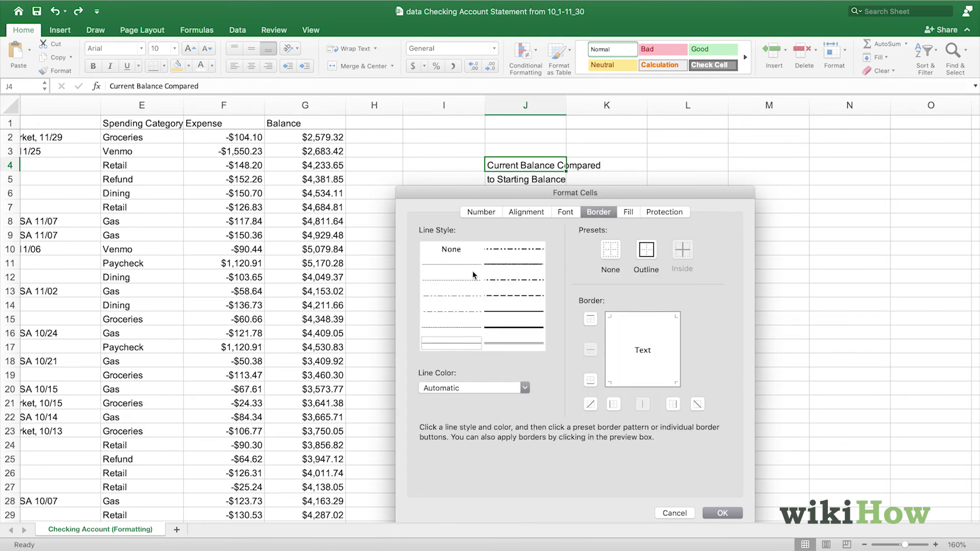
{"action": "left_click", "coordinate": [452, 280]}
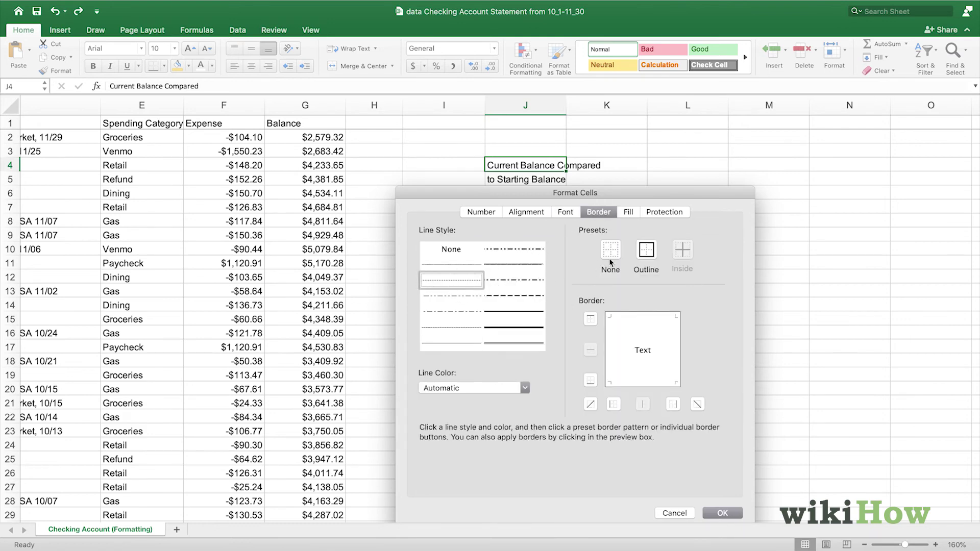
{"action": "left_click", "coordinate": [647, 251]}
Fill J4 with light blue, apply the formatting, and select K13 to view it.
{"action": "left_click", "coordinate": [629, 213]}
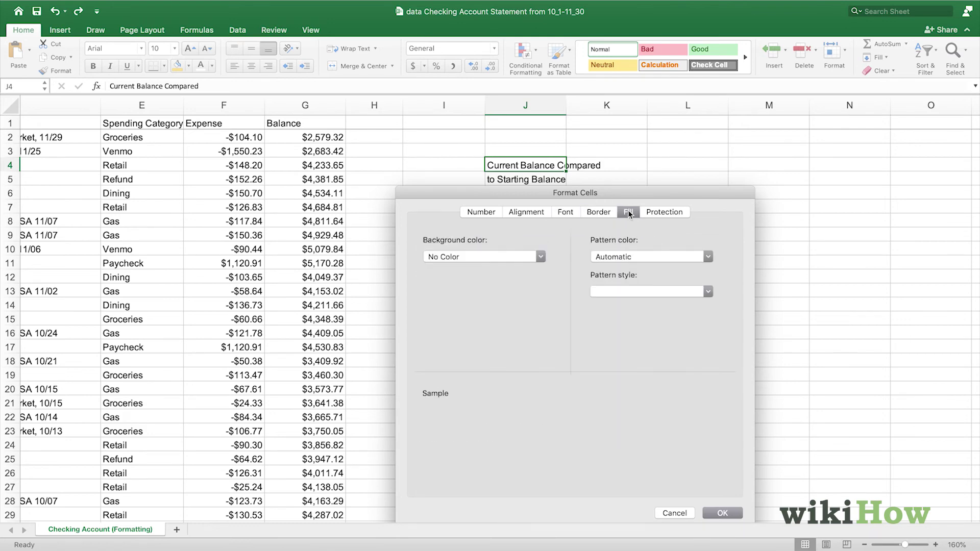
{"action": "left_click", "coordinate": [539, 257]}
{"action": "left_click", "coordinate": [477, 325]}
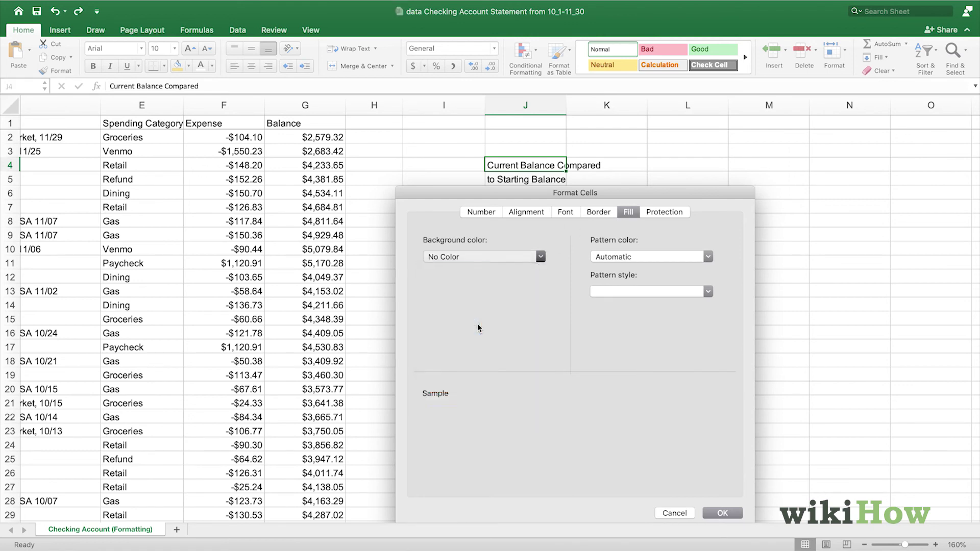
{"action": "left_click", "coordinate": [724, 510]}
{"action": "left_click", "coordinate": [622, 291]}
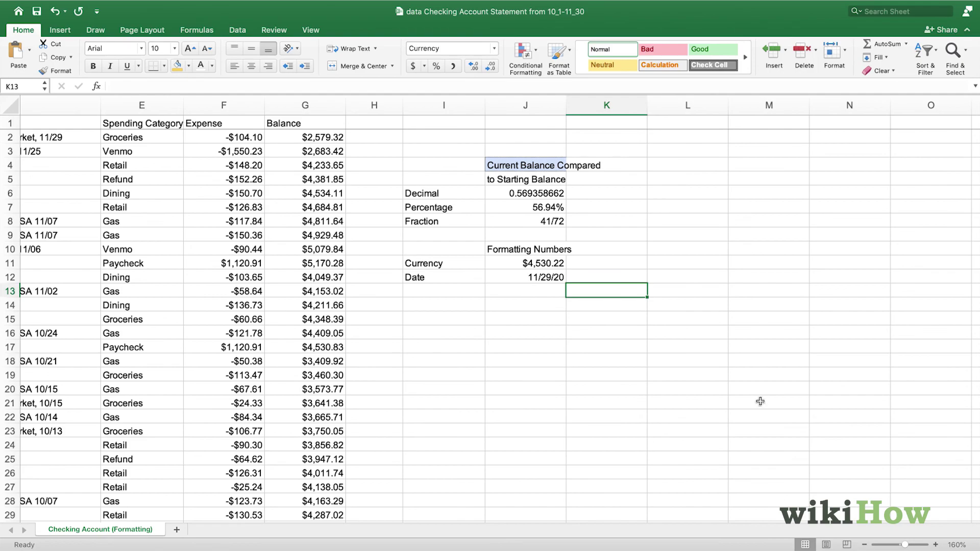
Zoom in with the status-bar slider to inspect the formatted cells in columns G–J.
{"action": "left_click_drag", "start_coordinate": [904, 545], "coordinate": [926, 545]}
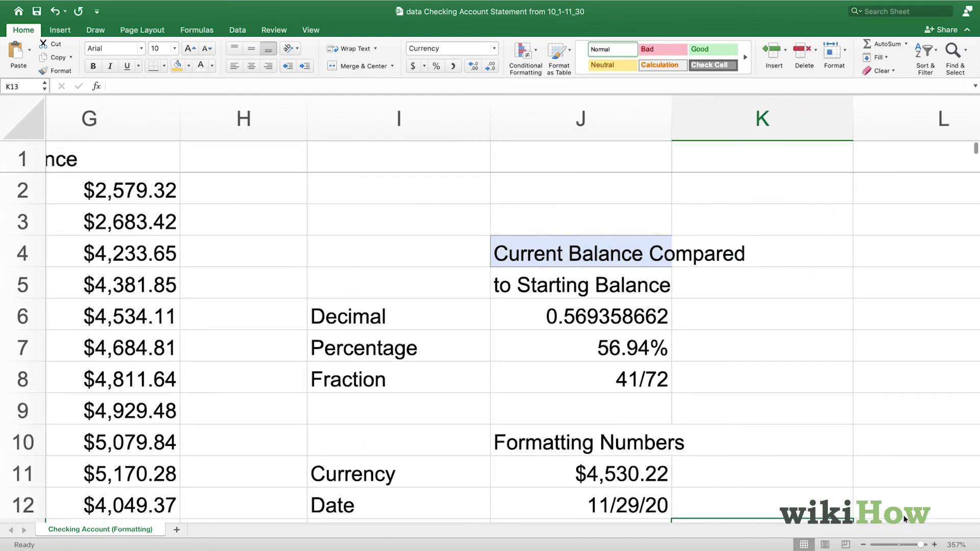